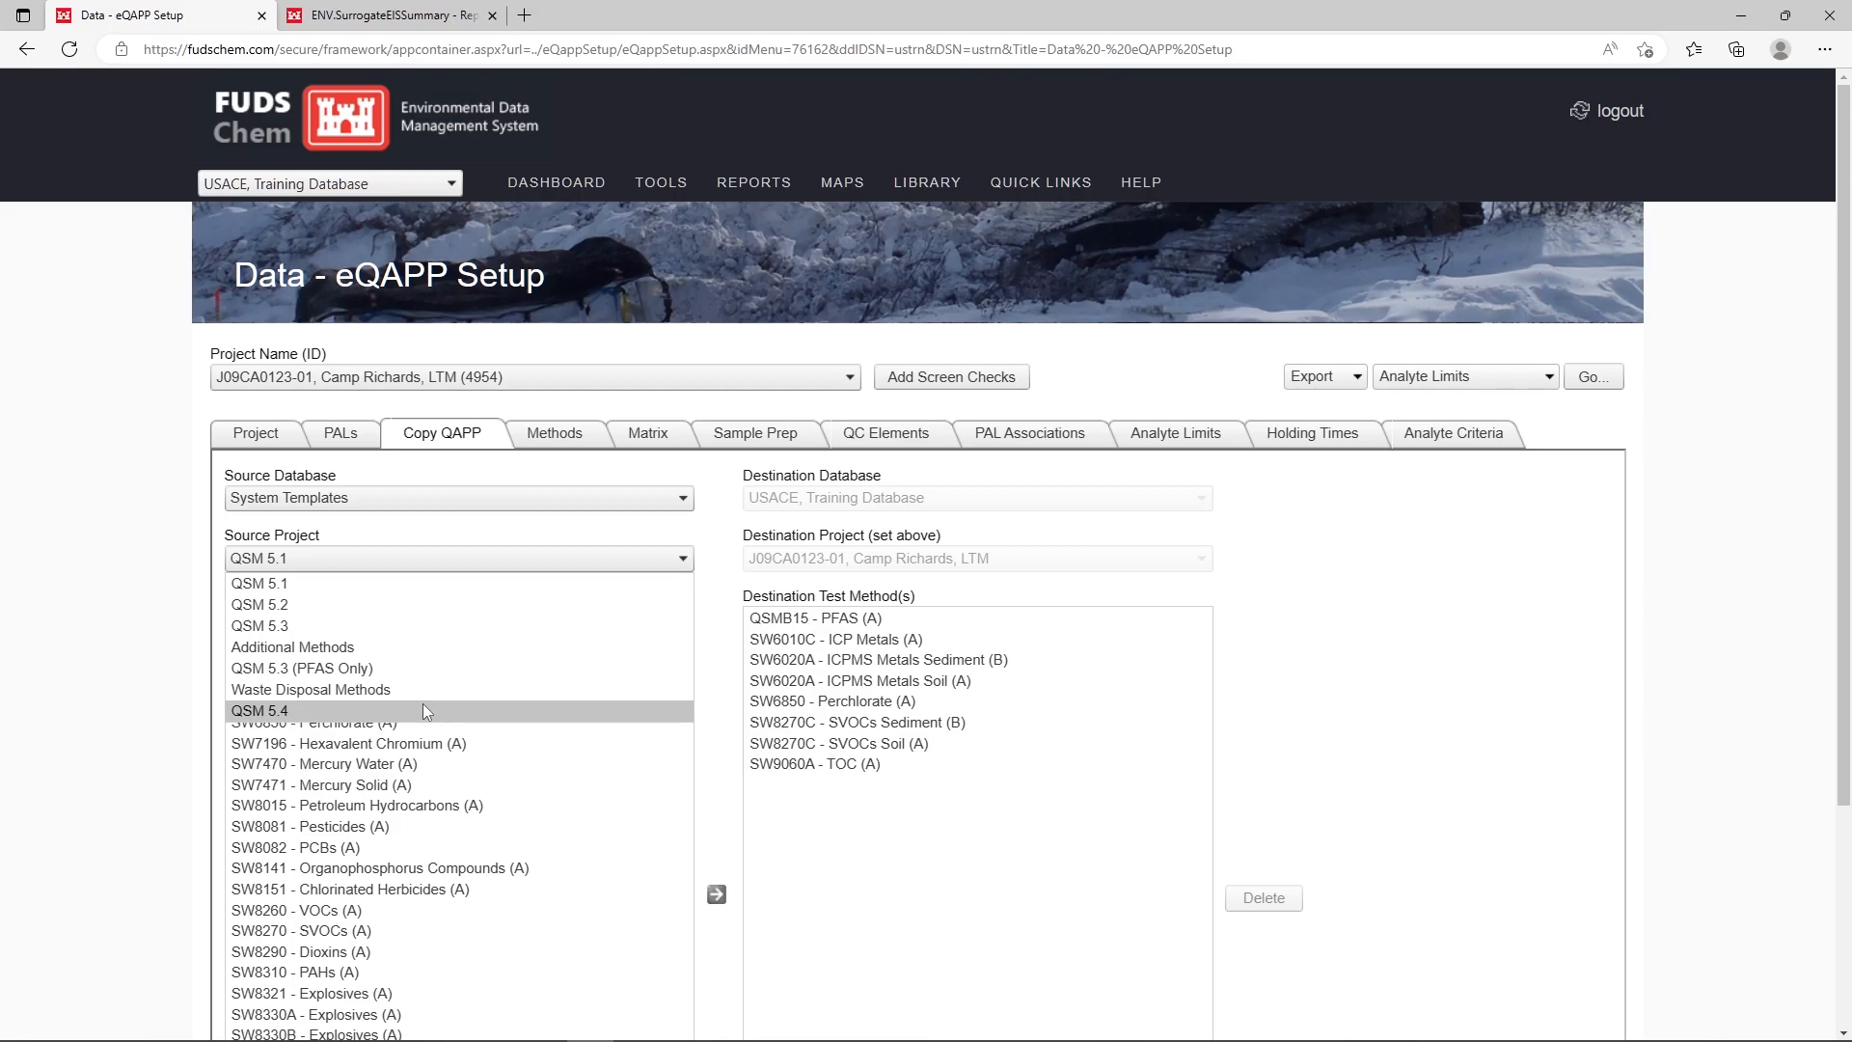
# Copy the E1633DR - PFAS Short HoldTime 28 days (B) test method from the QSM 5.4 template into the Camp Richards, LTM project.
pyautogui.click(425, 711)
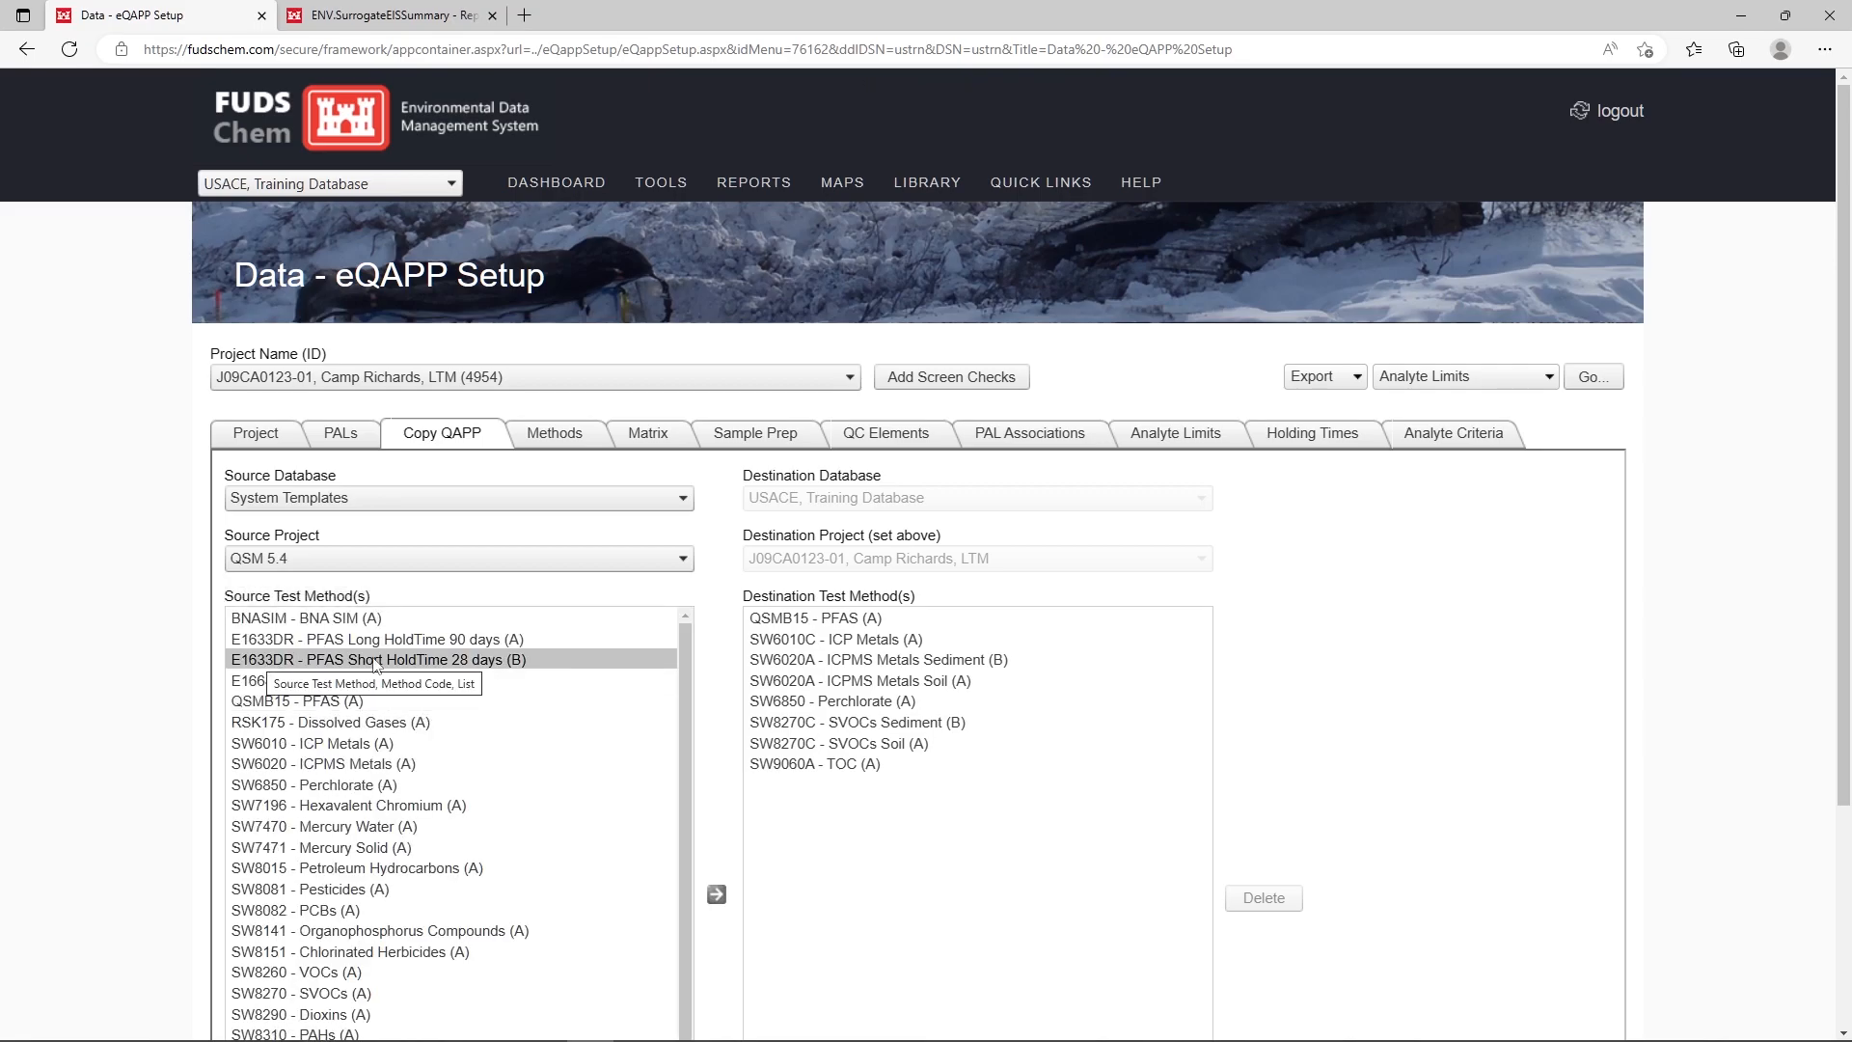
pyautogui.click(545, 666)
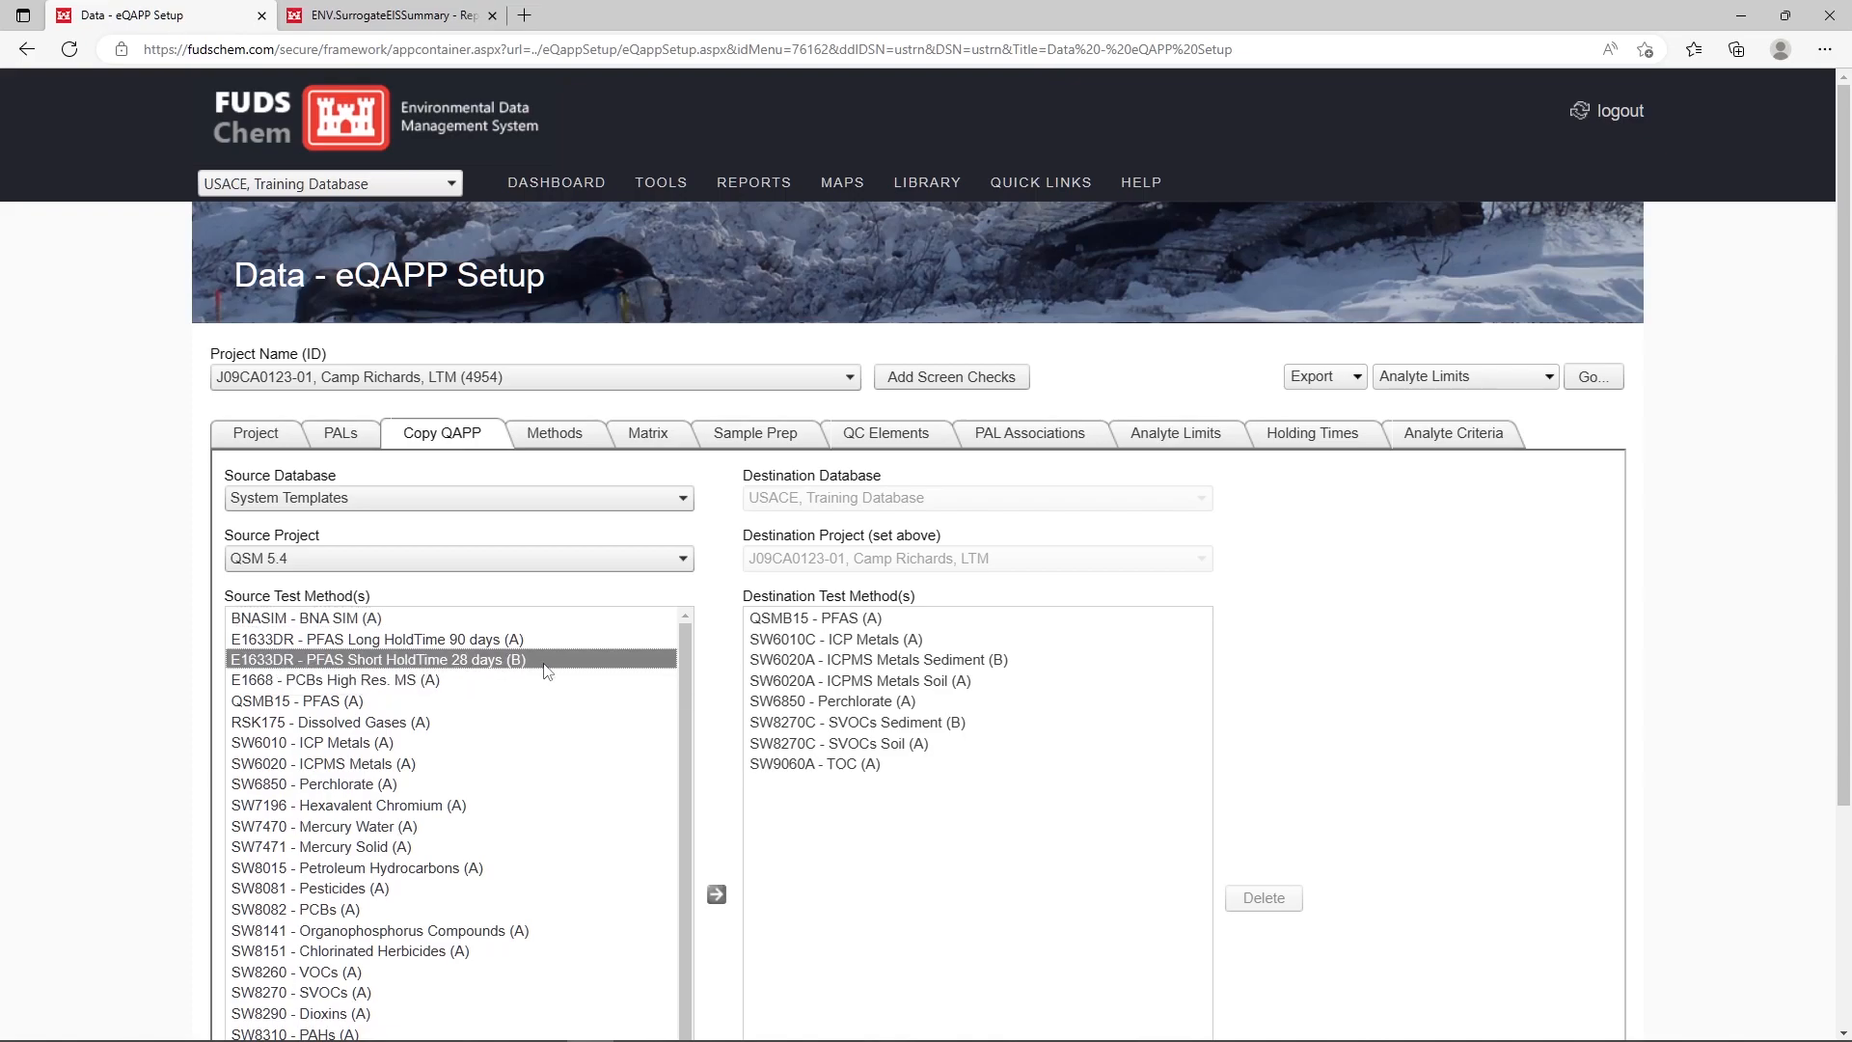
pyautogui.click(716, 897)
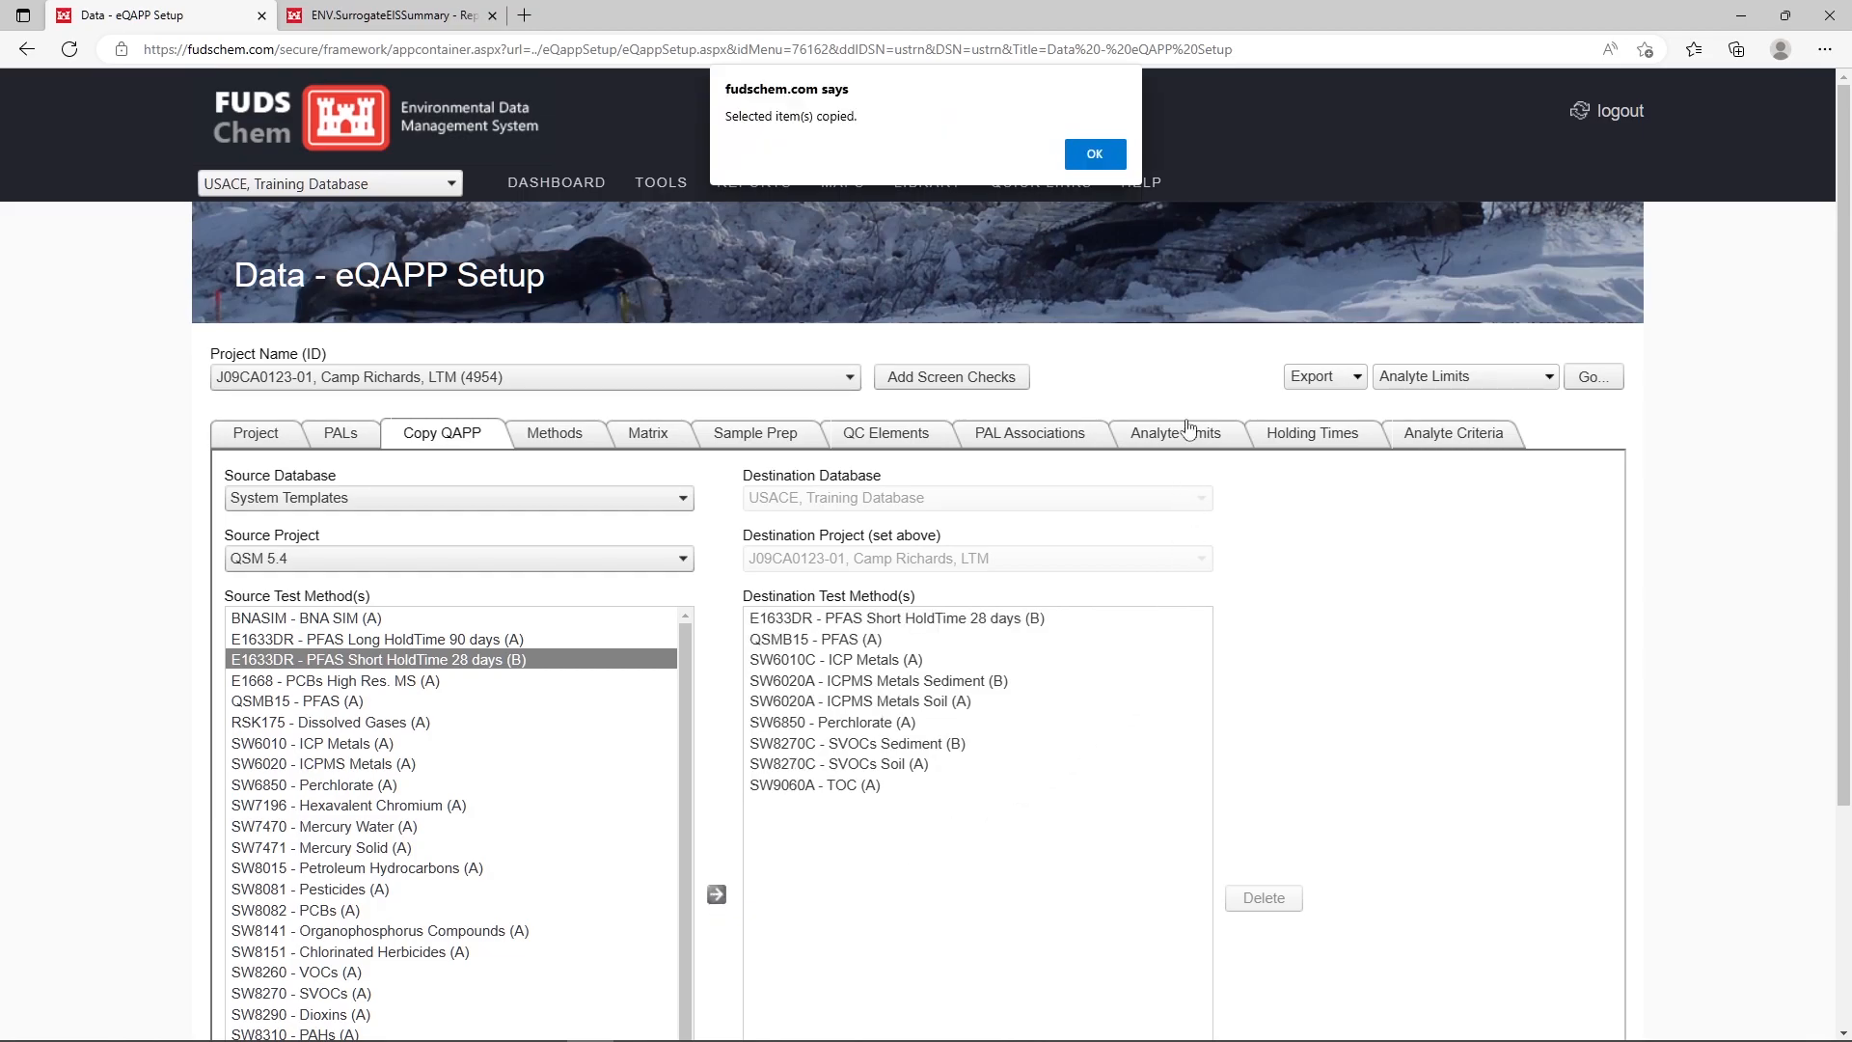
pyautogui.click(1097, 151)
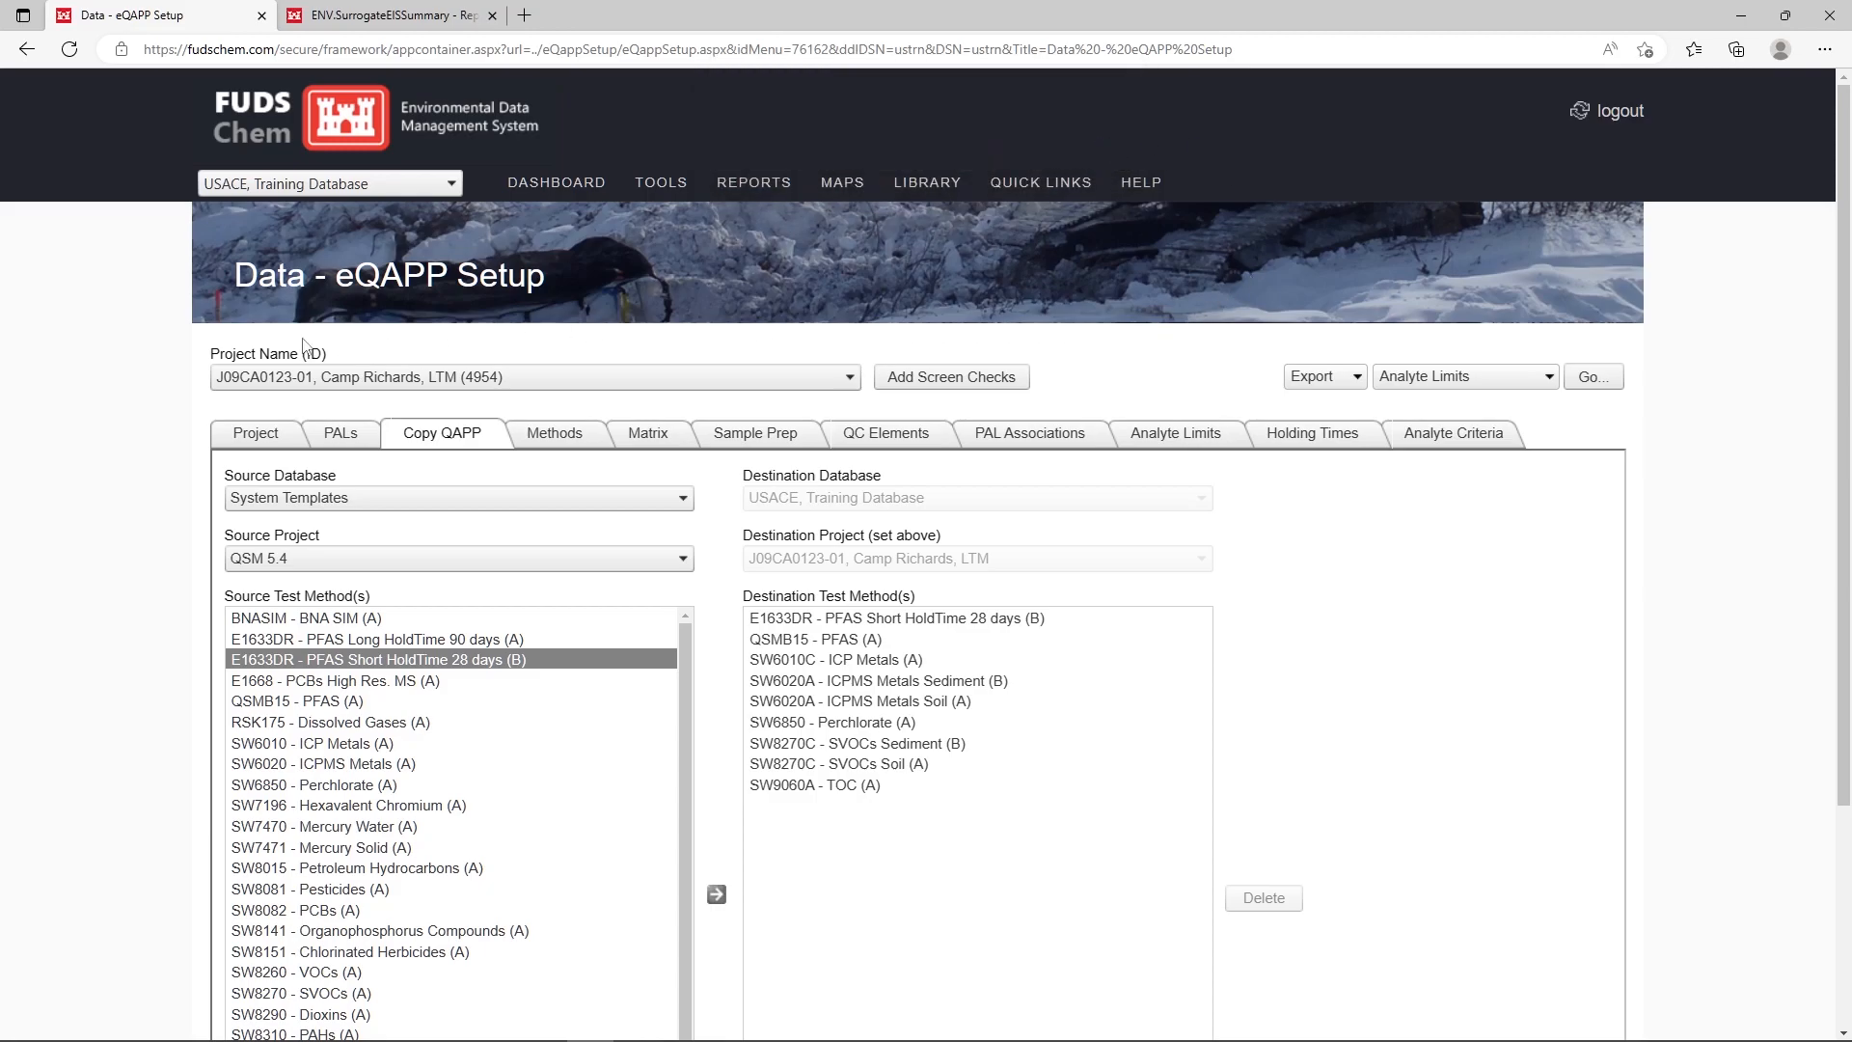
# Open the analyte limits for E1633DR / NONE / PFAS Short HoldTime 28 days / W / NG/L and sort them by analyte in ascending order.
pyautogui.click(1227, 440)
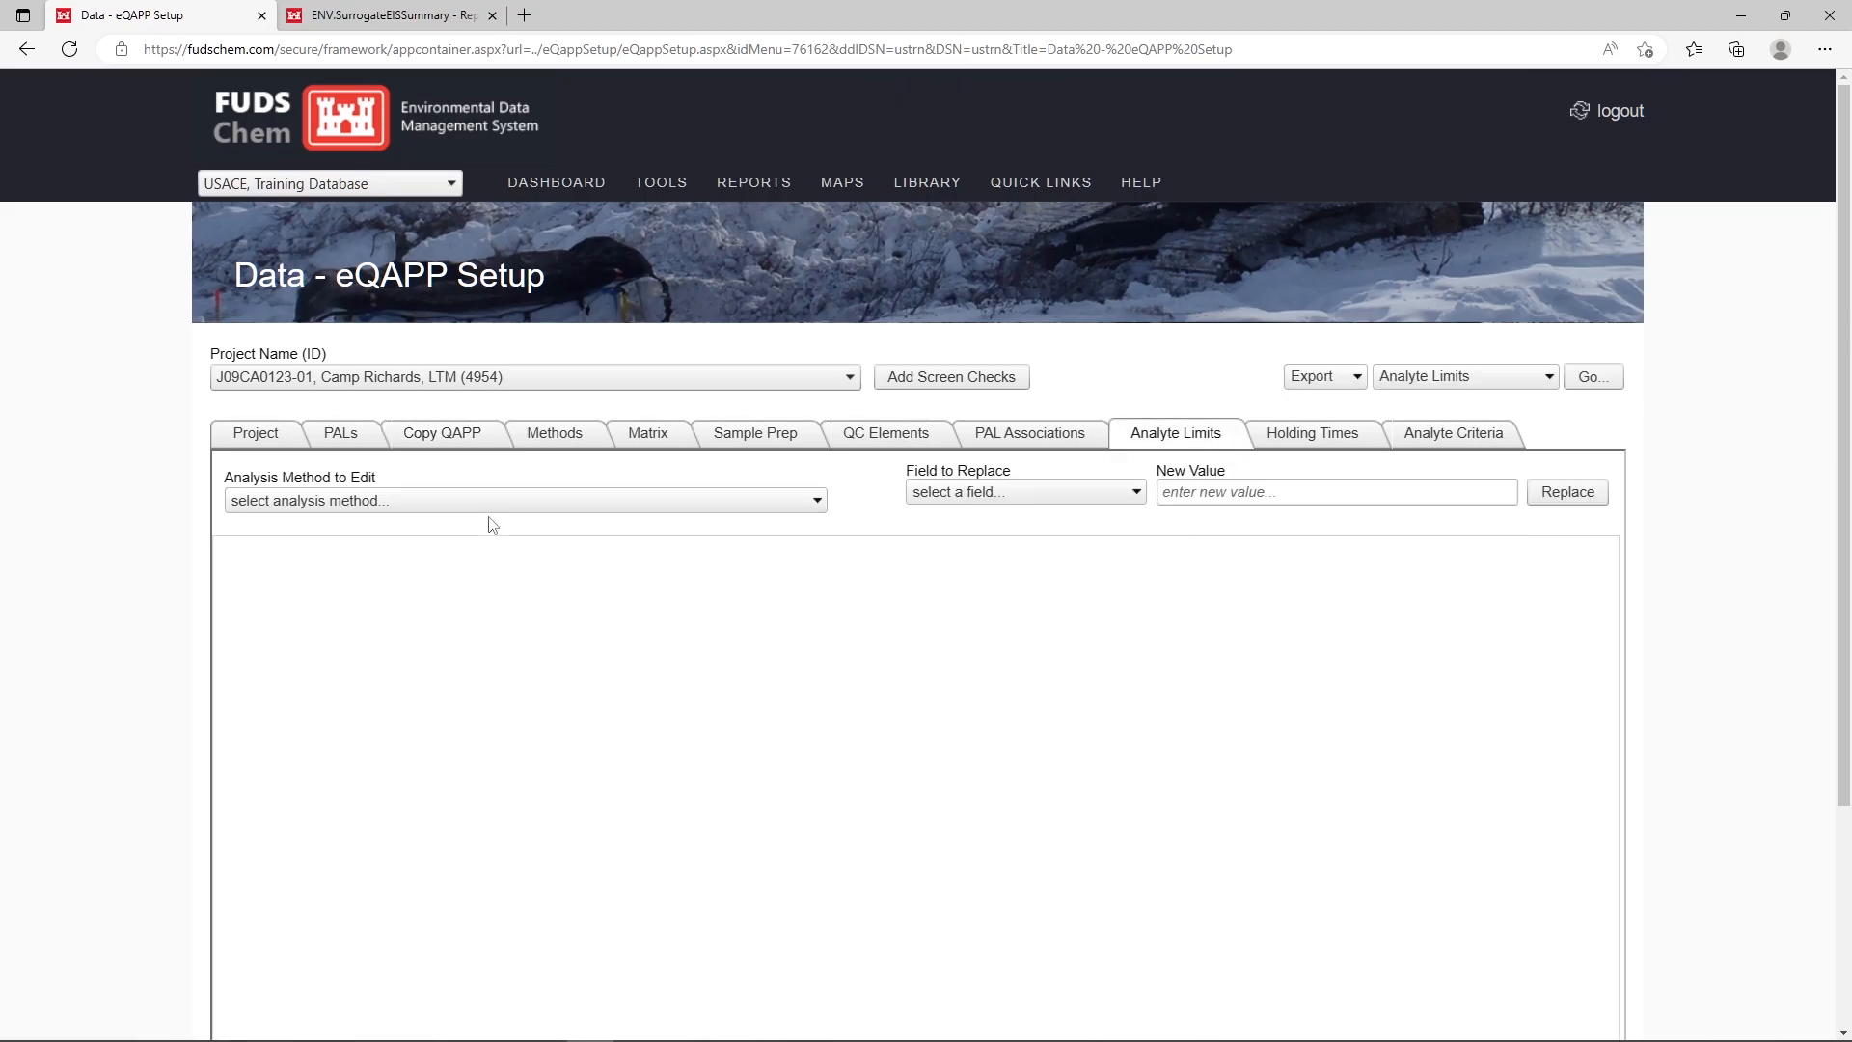
pyautogui.click(484, 506)
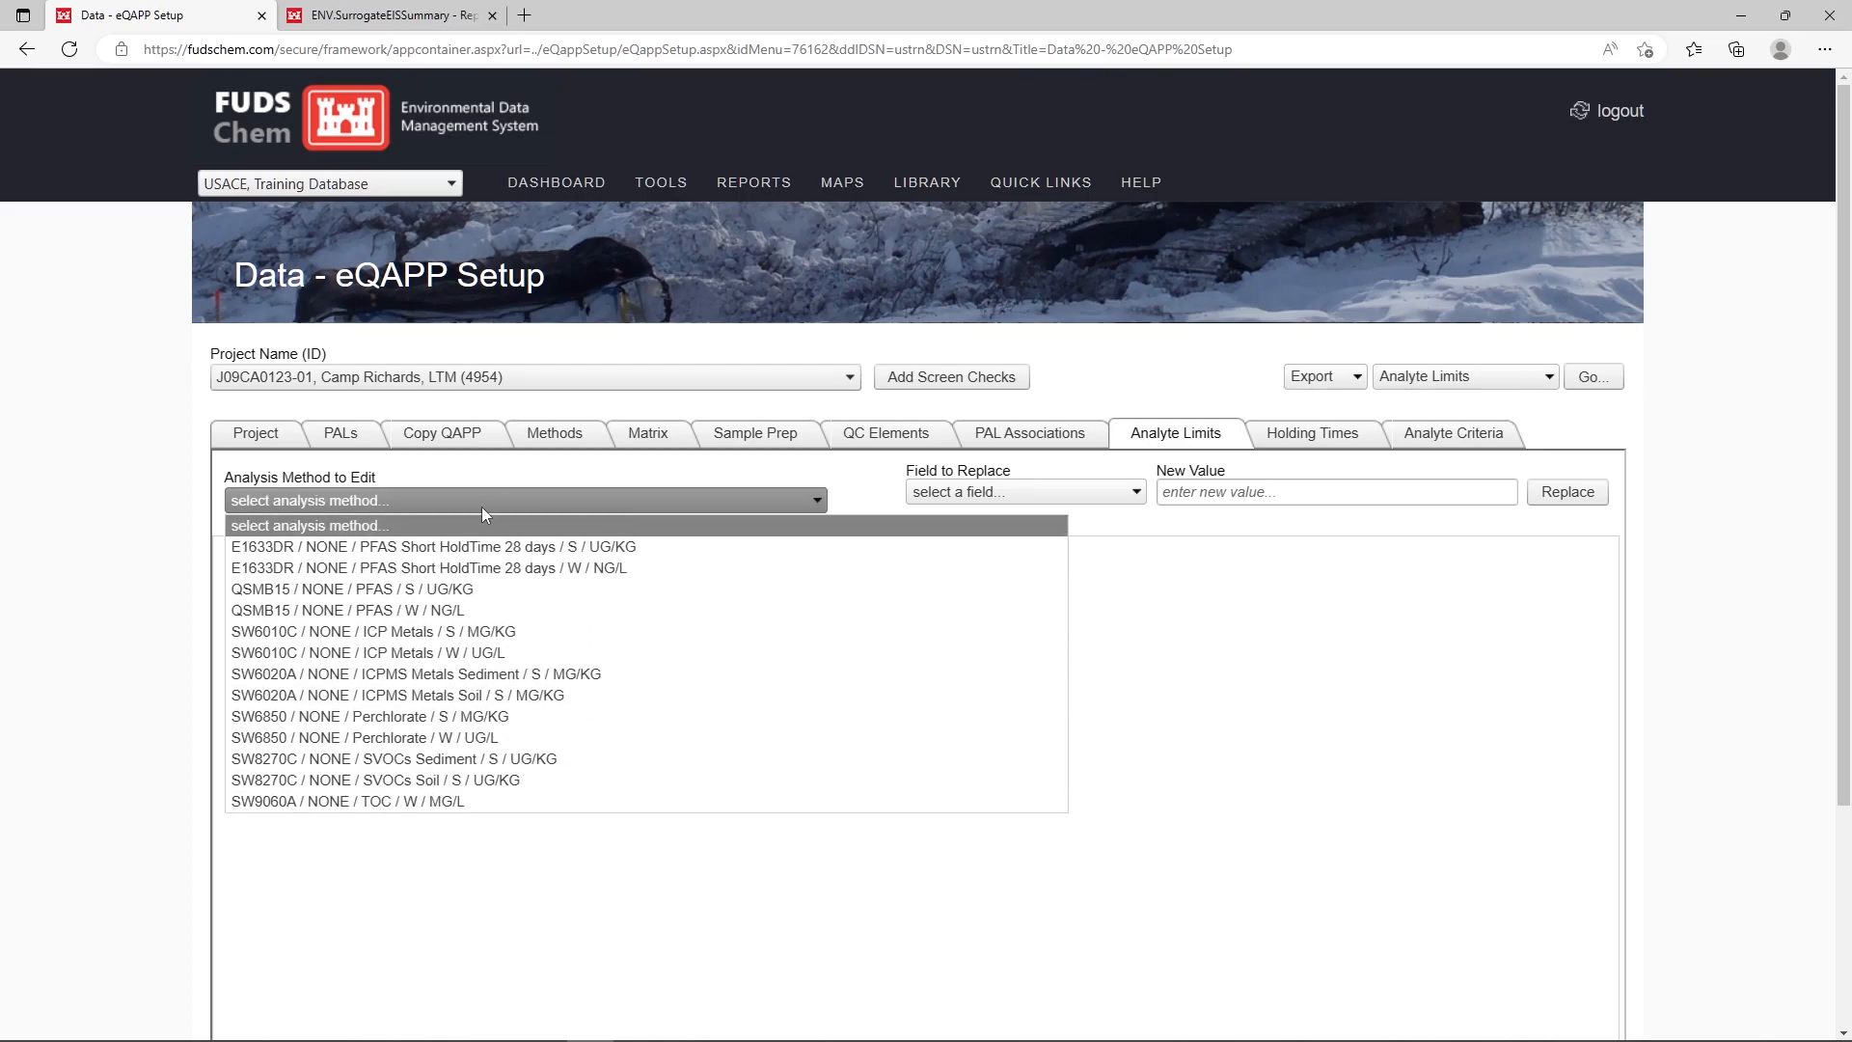
pyautogui.click(632, 571)
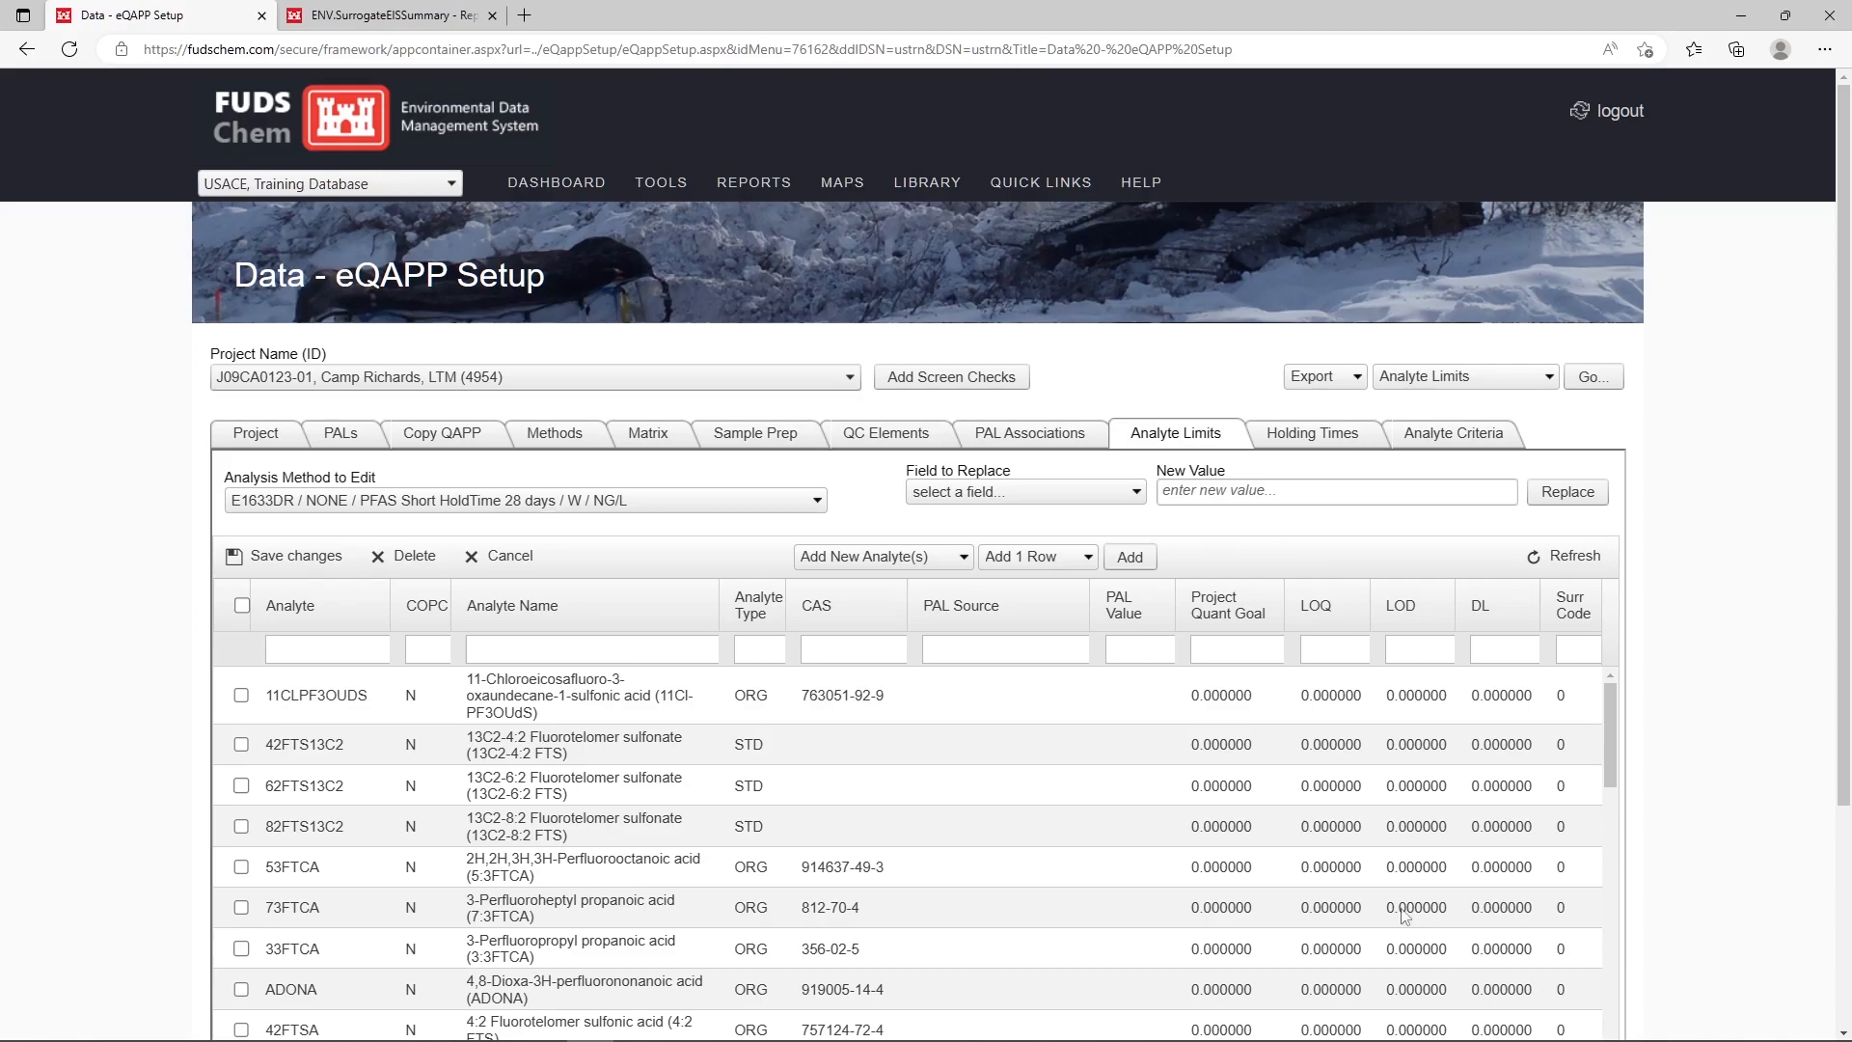
pyautogui.click(292, 620)
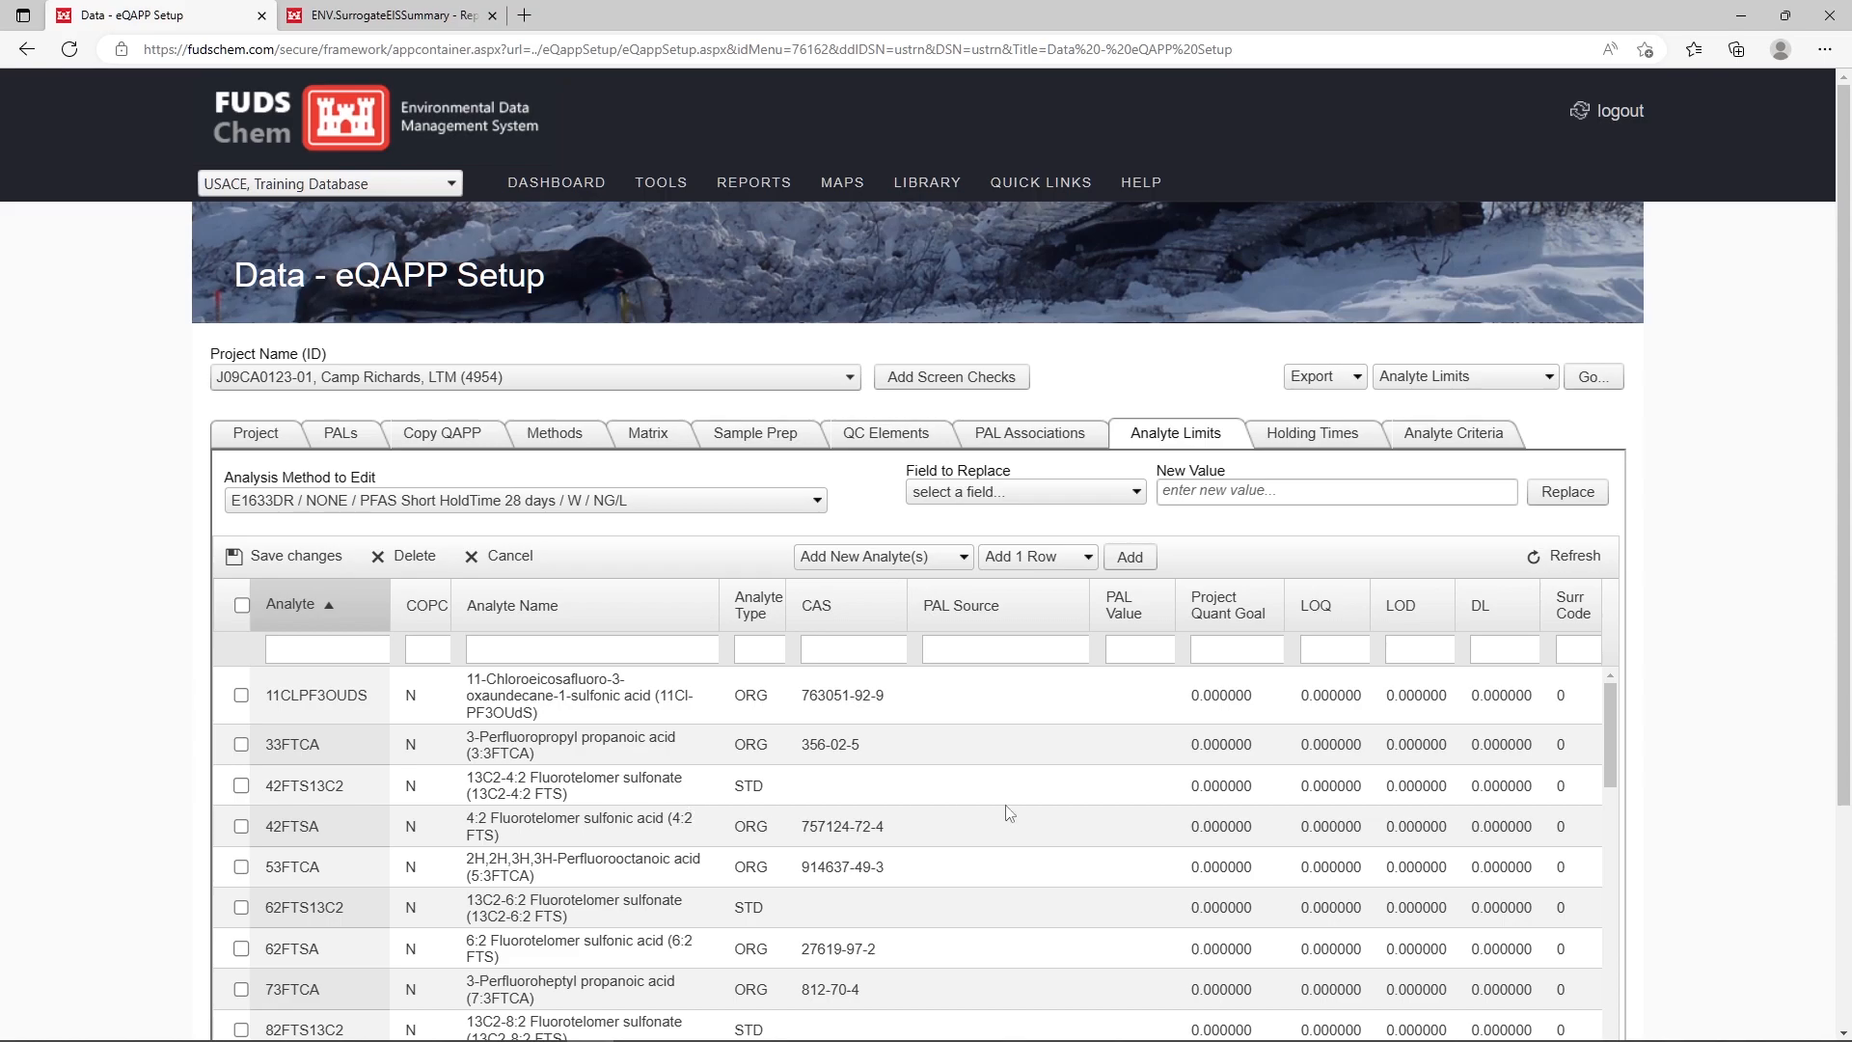
# Set the Surr Code to 2 for the 42FTS13C2 and 42FTSA analytes.
pyautogui.click(1558, 786)
pyautogui.write('2')
pyautogui.press('Return')
pyautogui.click(1567, 827)
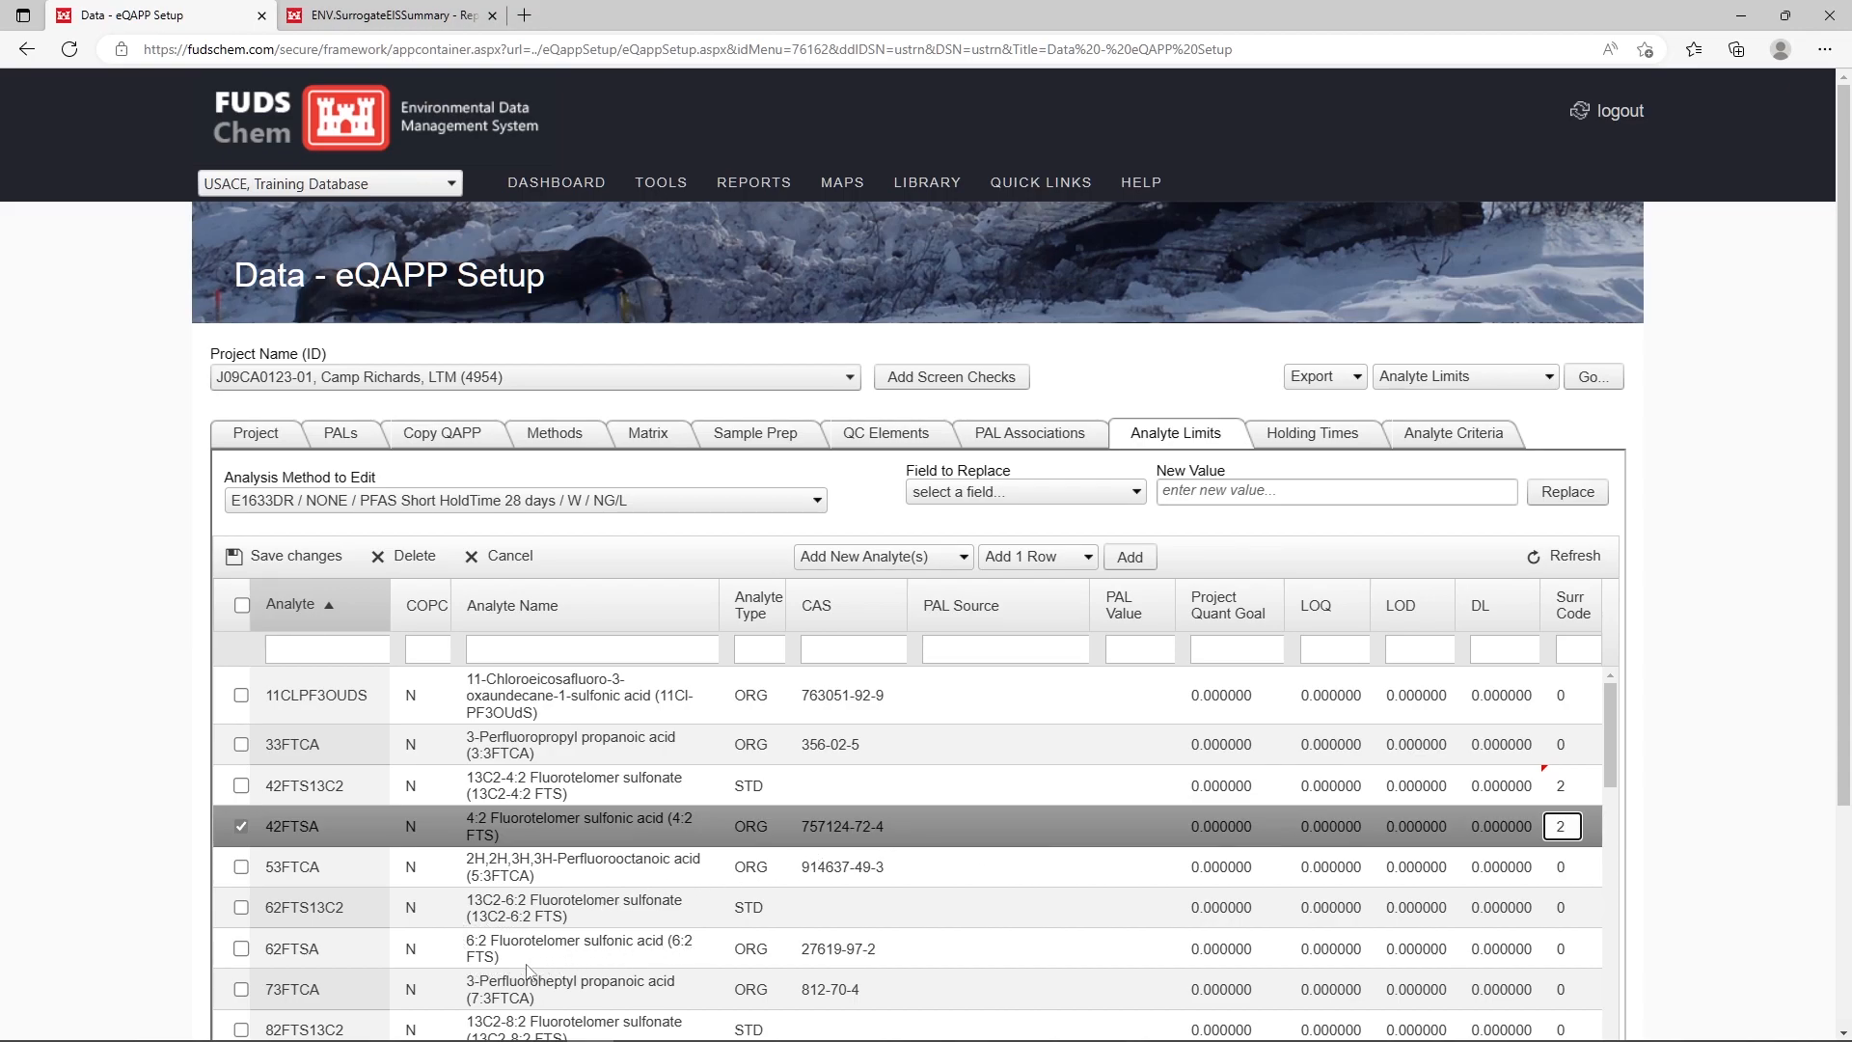
# Bulk-replace the Surr Code with 3 for the 62FTSA and 62FTS13C2 analytes and save the changes.
pyautogui.click(229, 951)
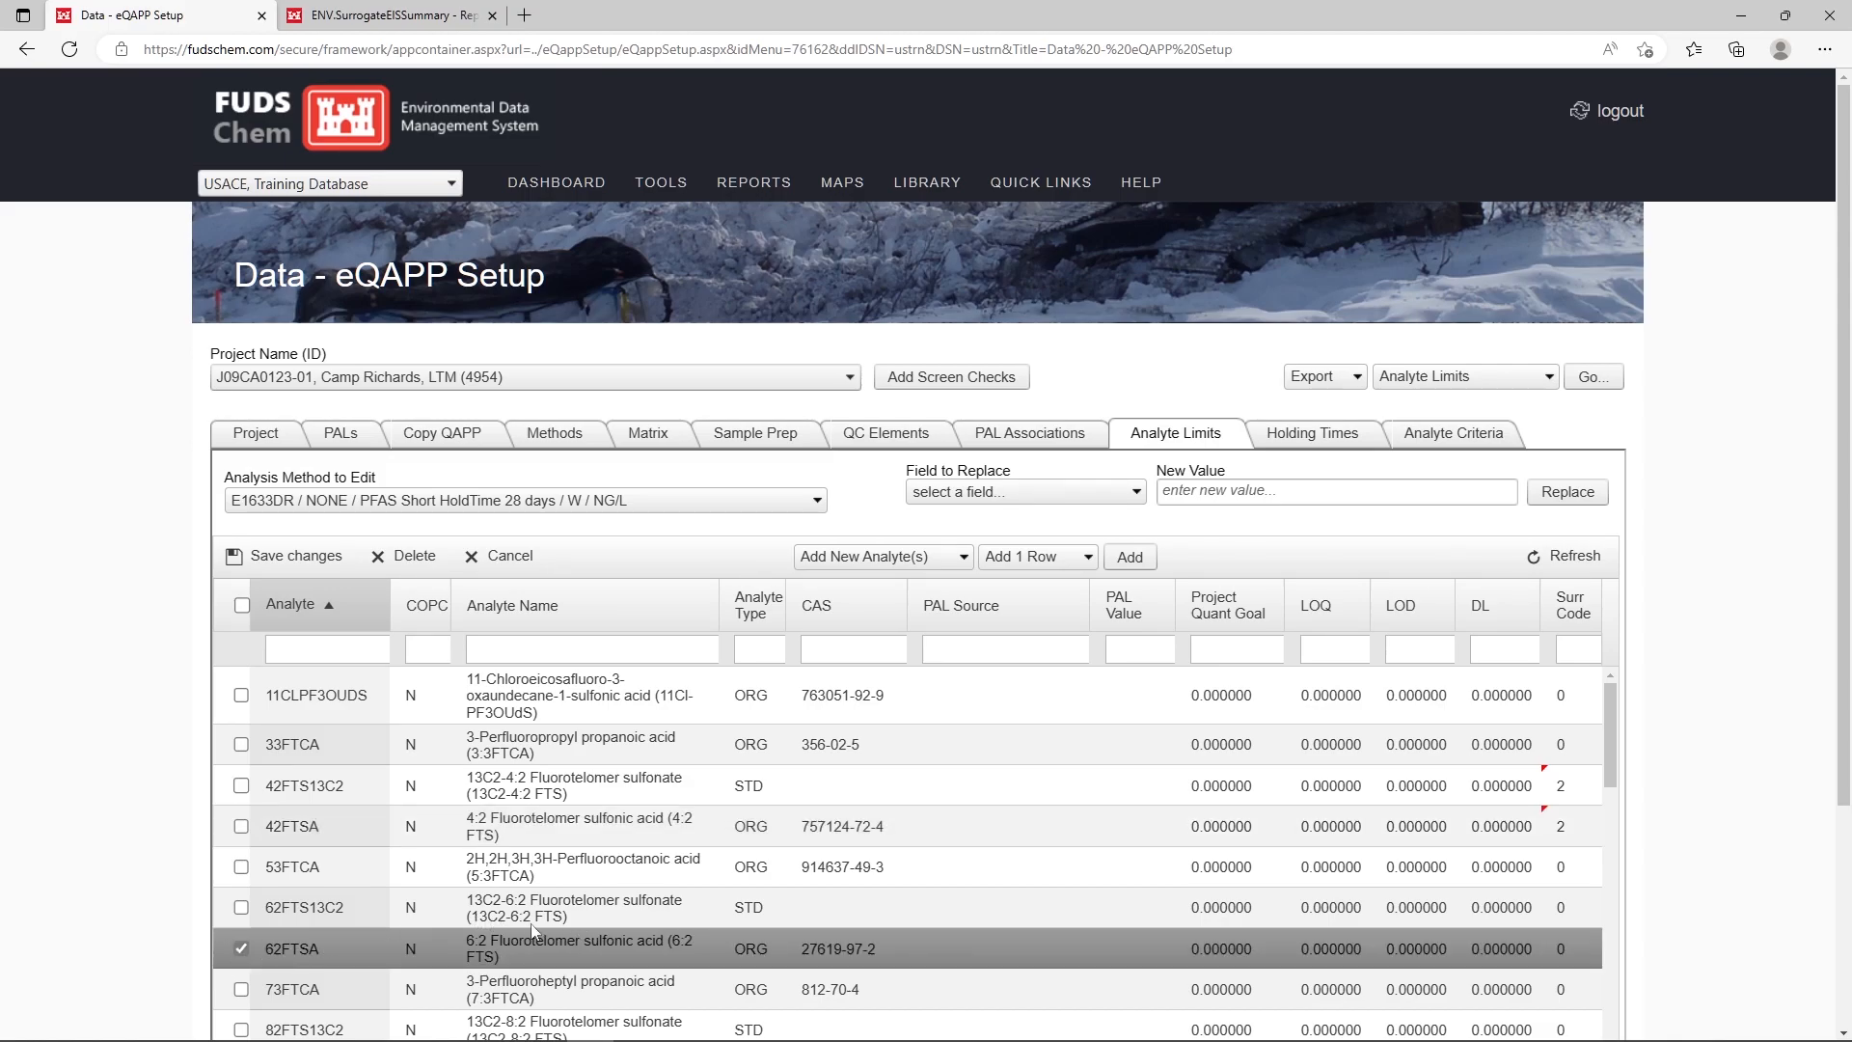
pyautogui.click(241, 907)
pyautogui.scroll(-2, 244, 914)
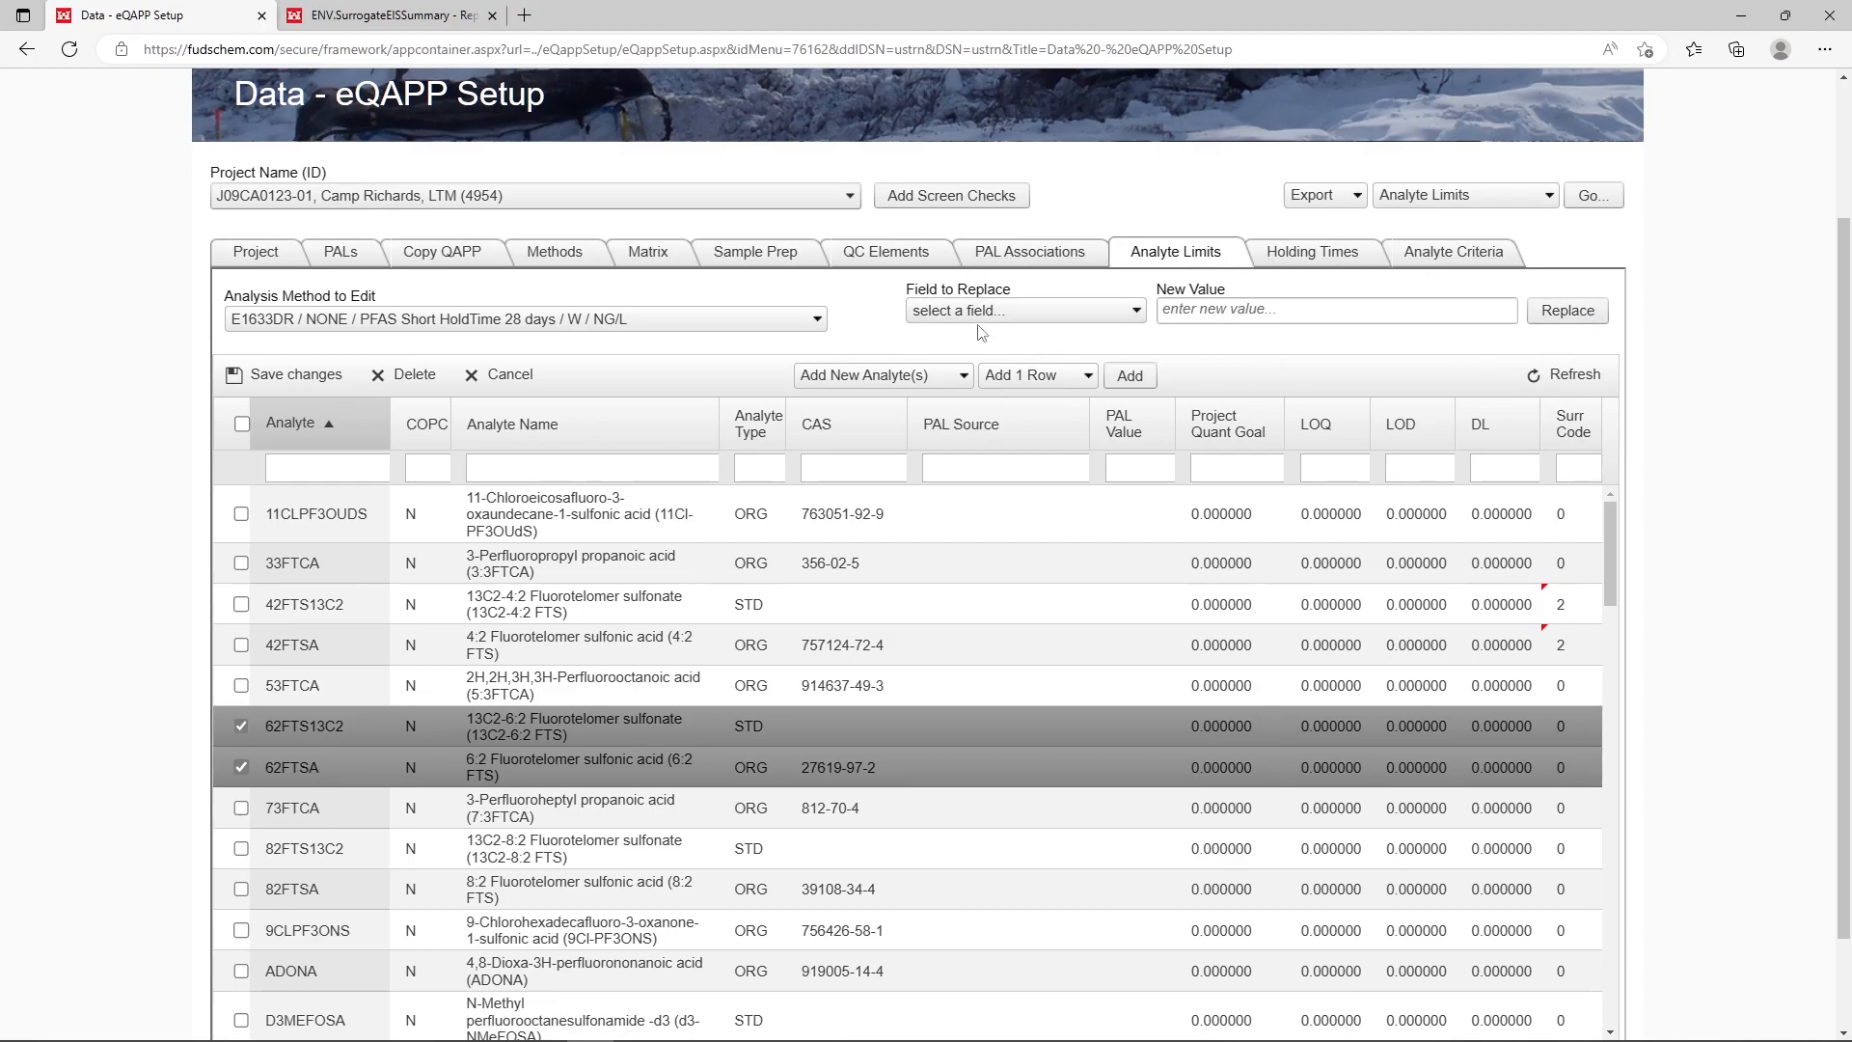
pyautogui.click(1021, 319)
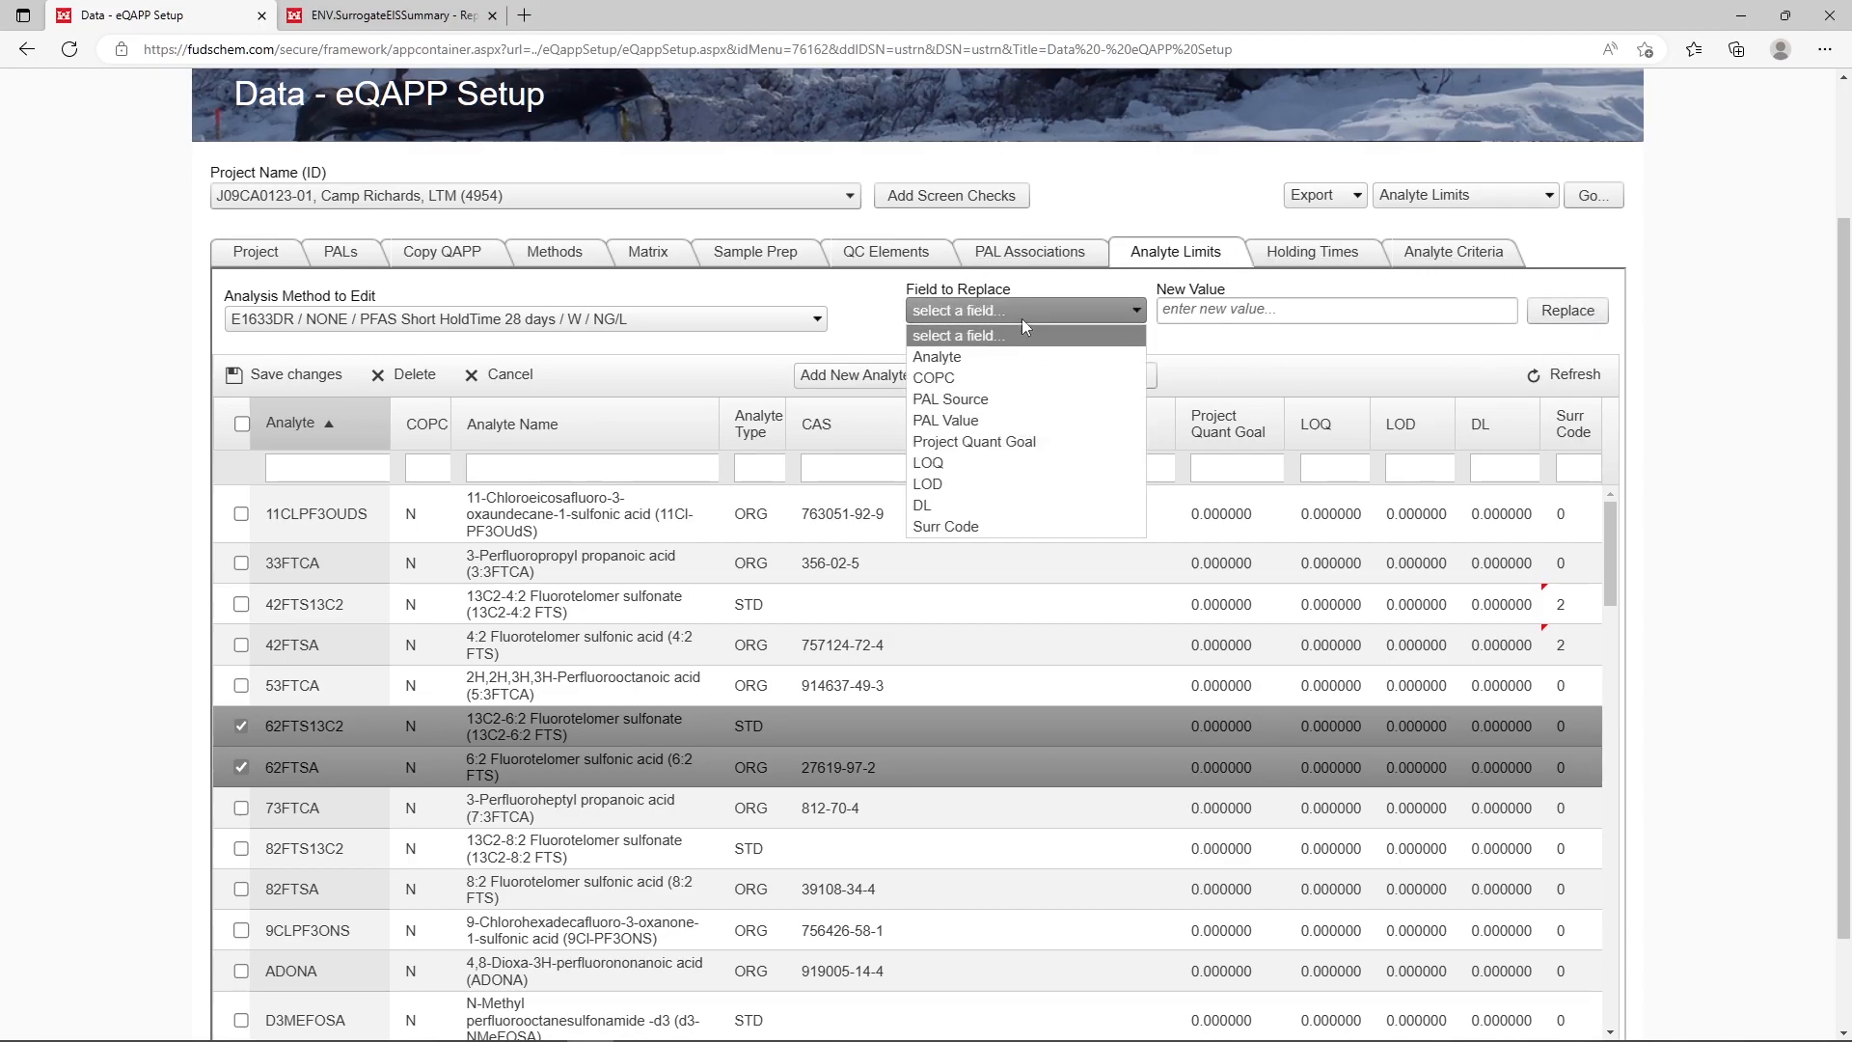
pyautogui.click(1019, 526)
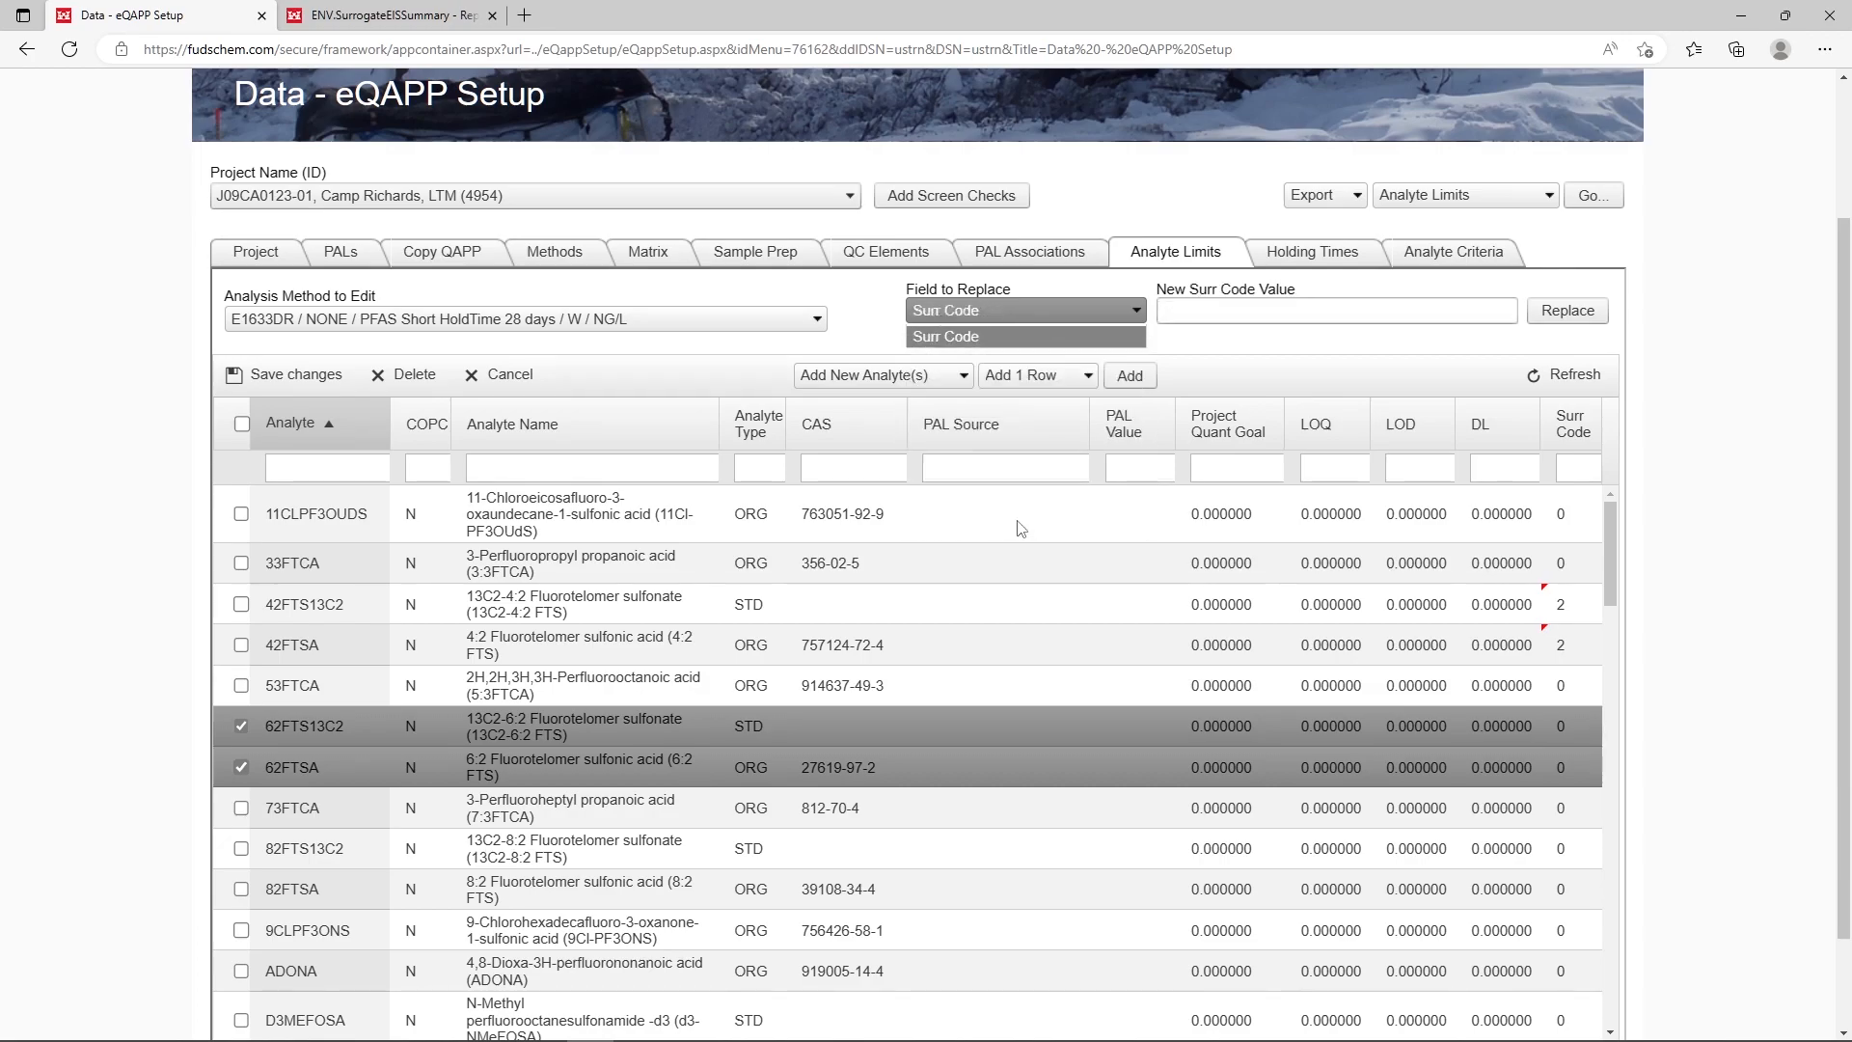
pyautogui.click(1192, 311)
pyautogui.write('3')
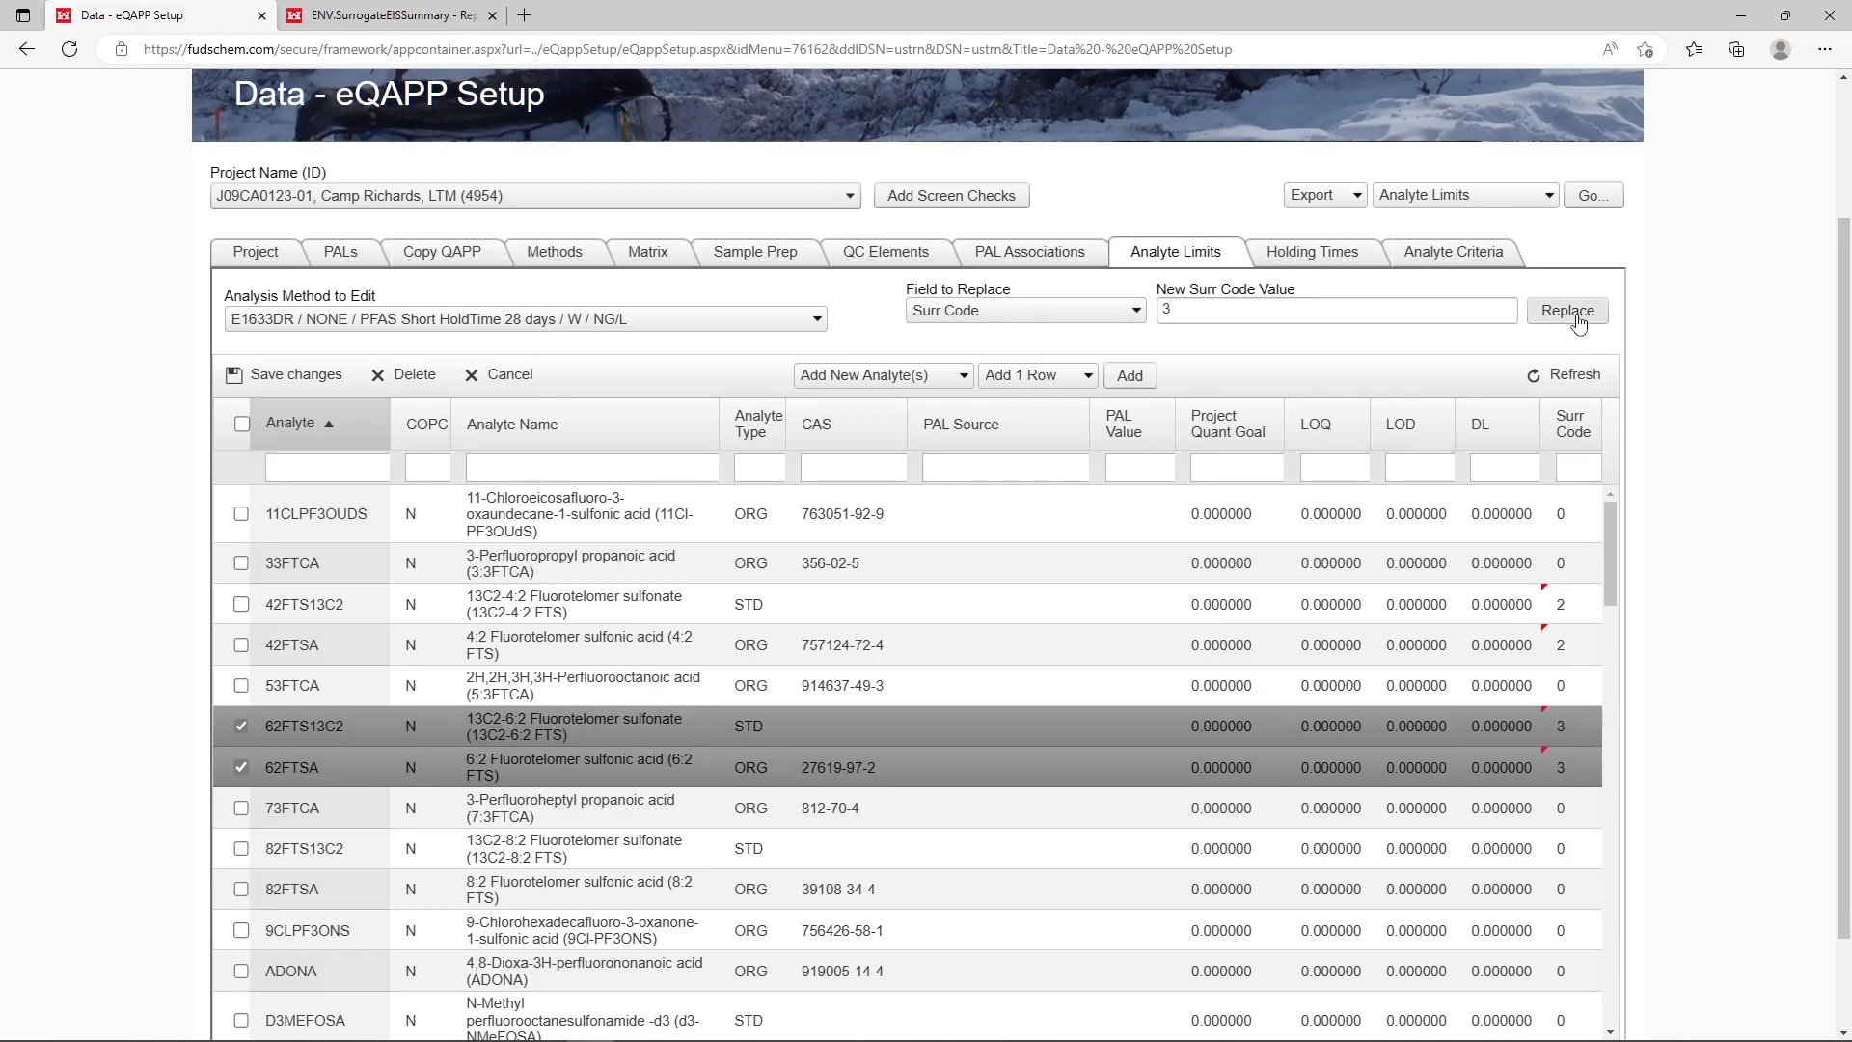
pyautogui.click(296, 386)
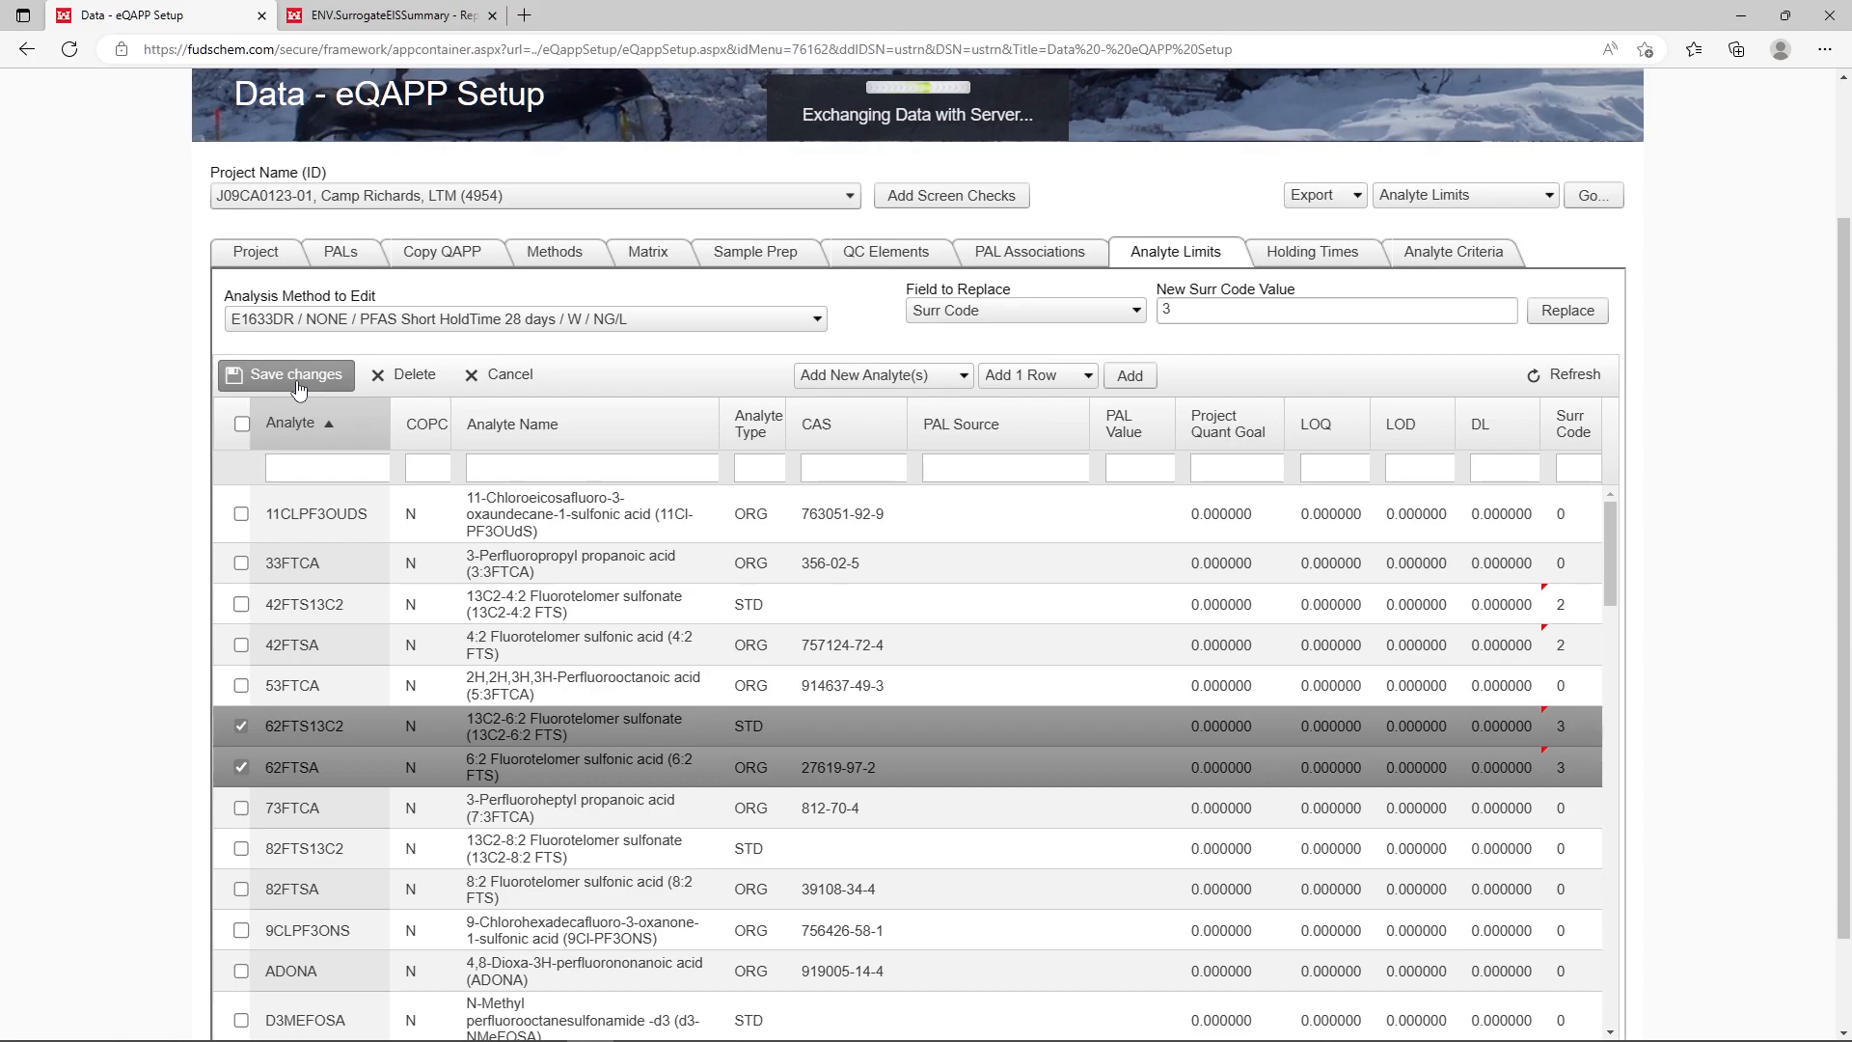
pyautogui.click(1090, 170)
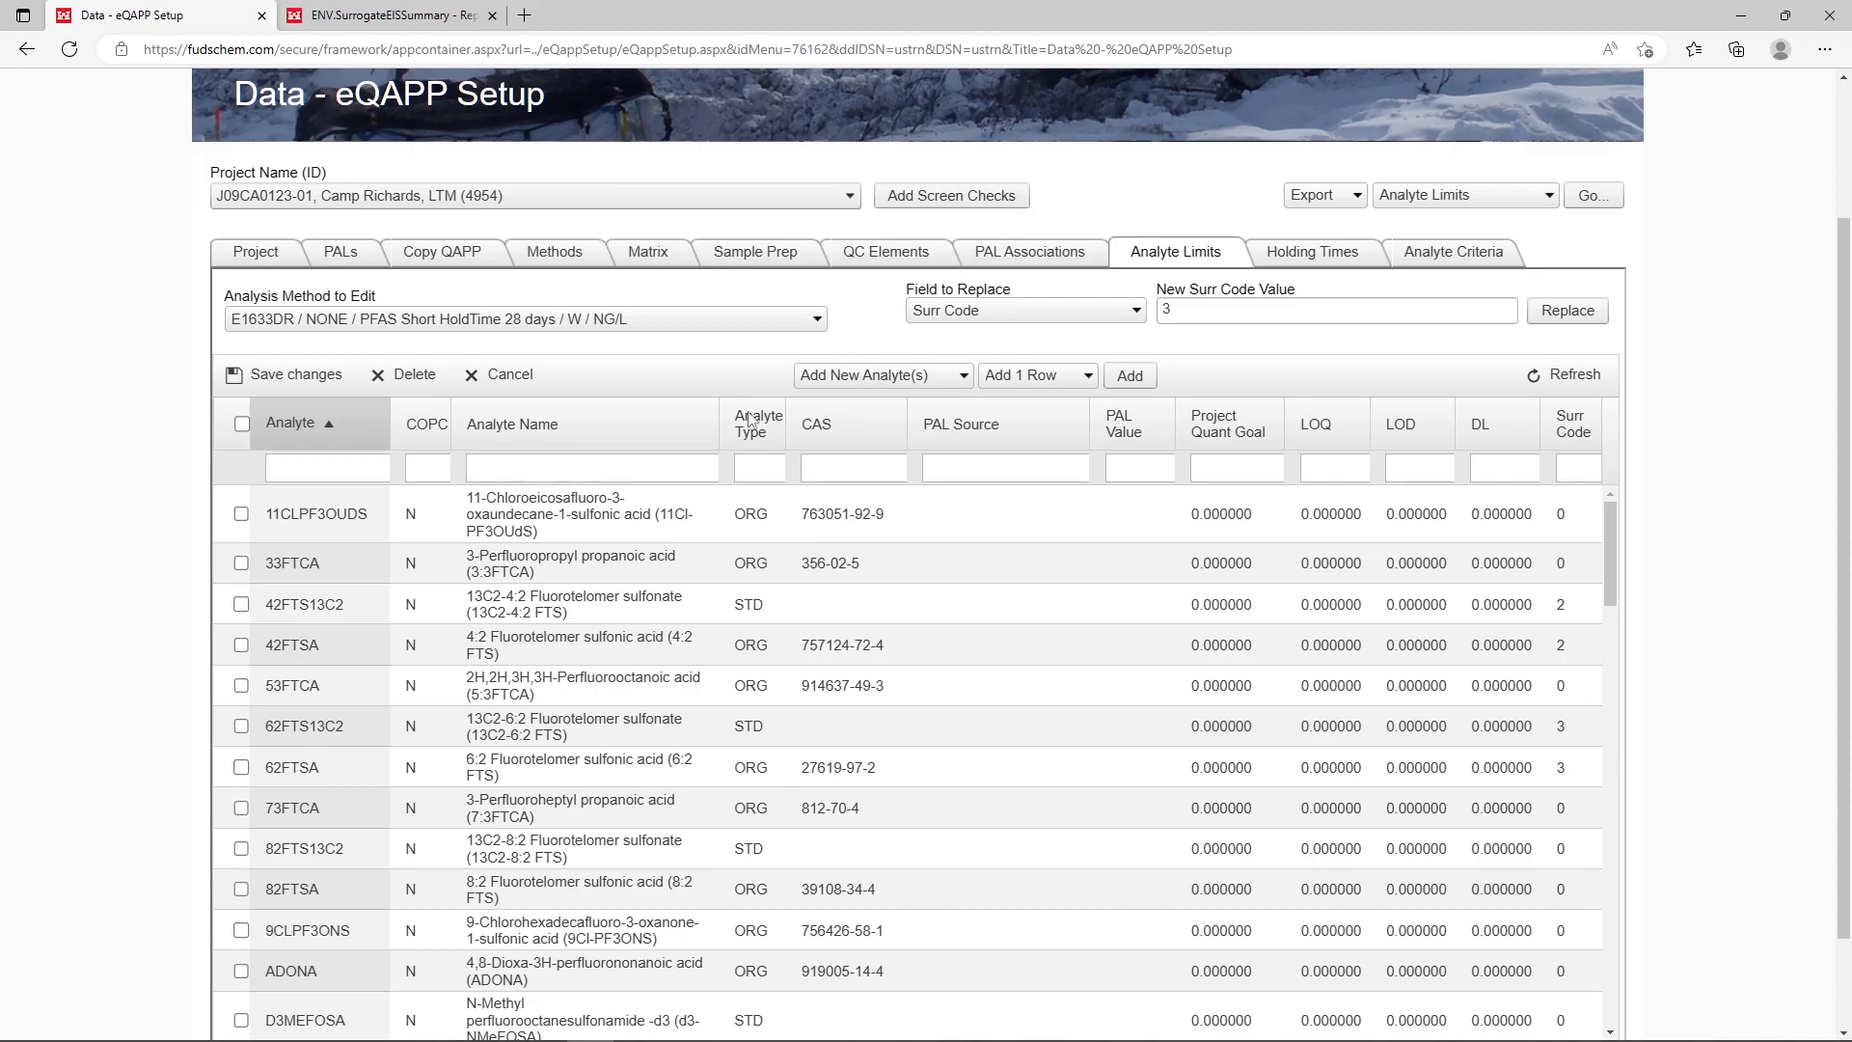
# Filter the analyte limits to analyte names containing "pfpea".
pyautogui.click(574, 470)
pyautogui.write('pfpea')
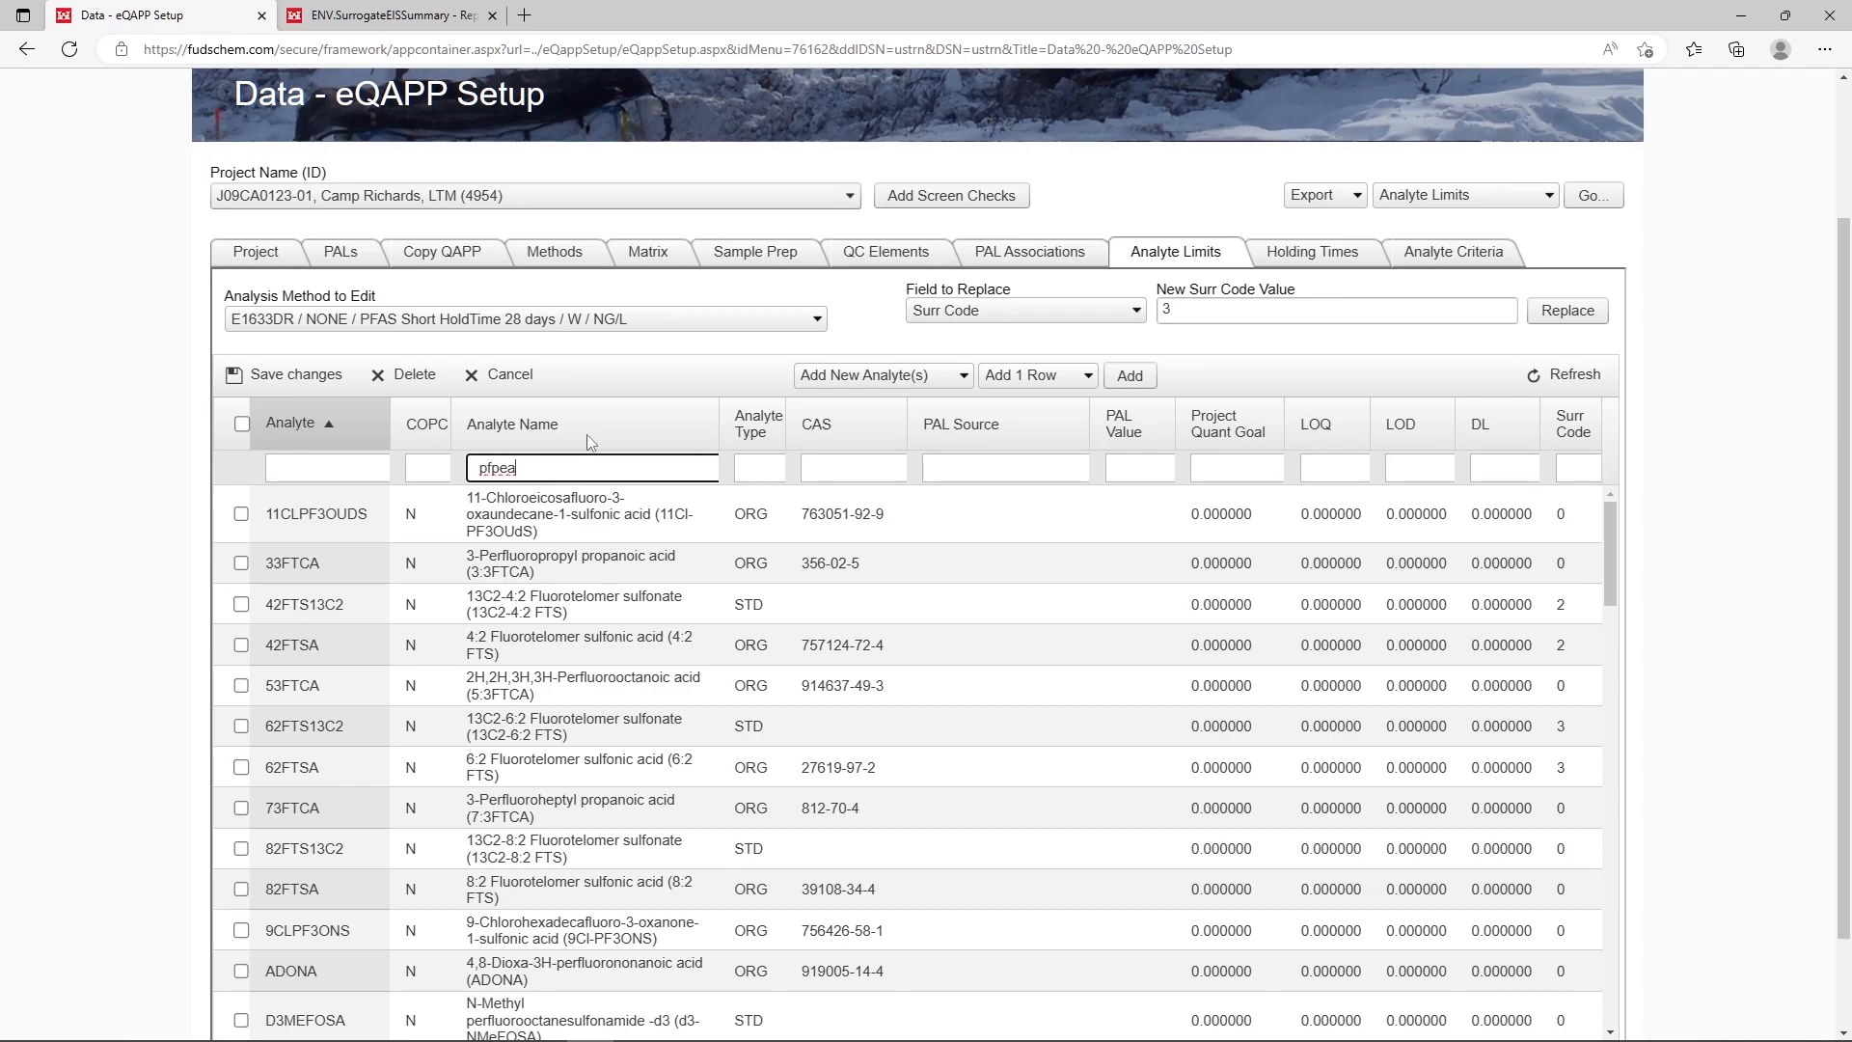
pyautogui.press('Return')
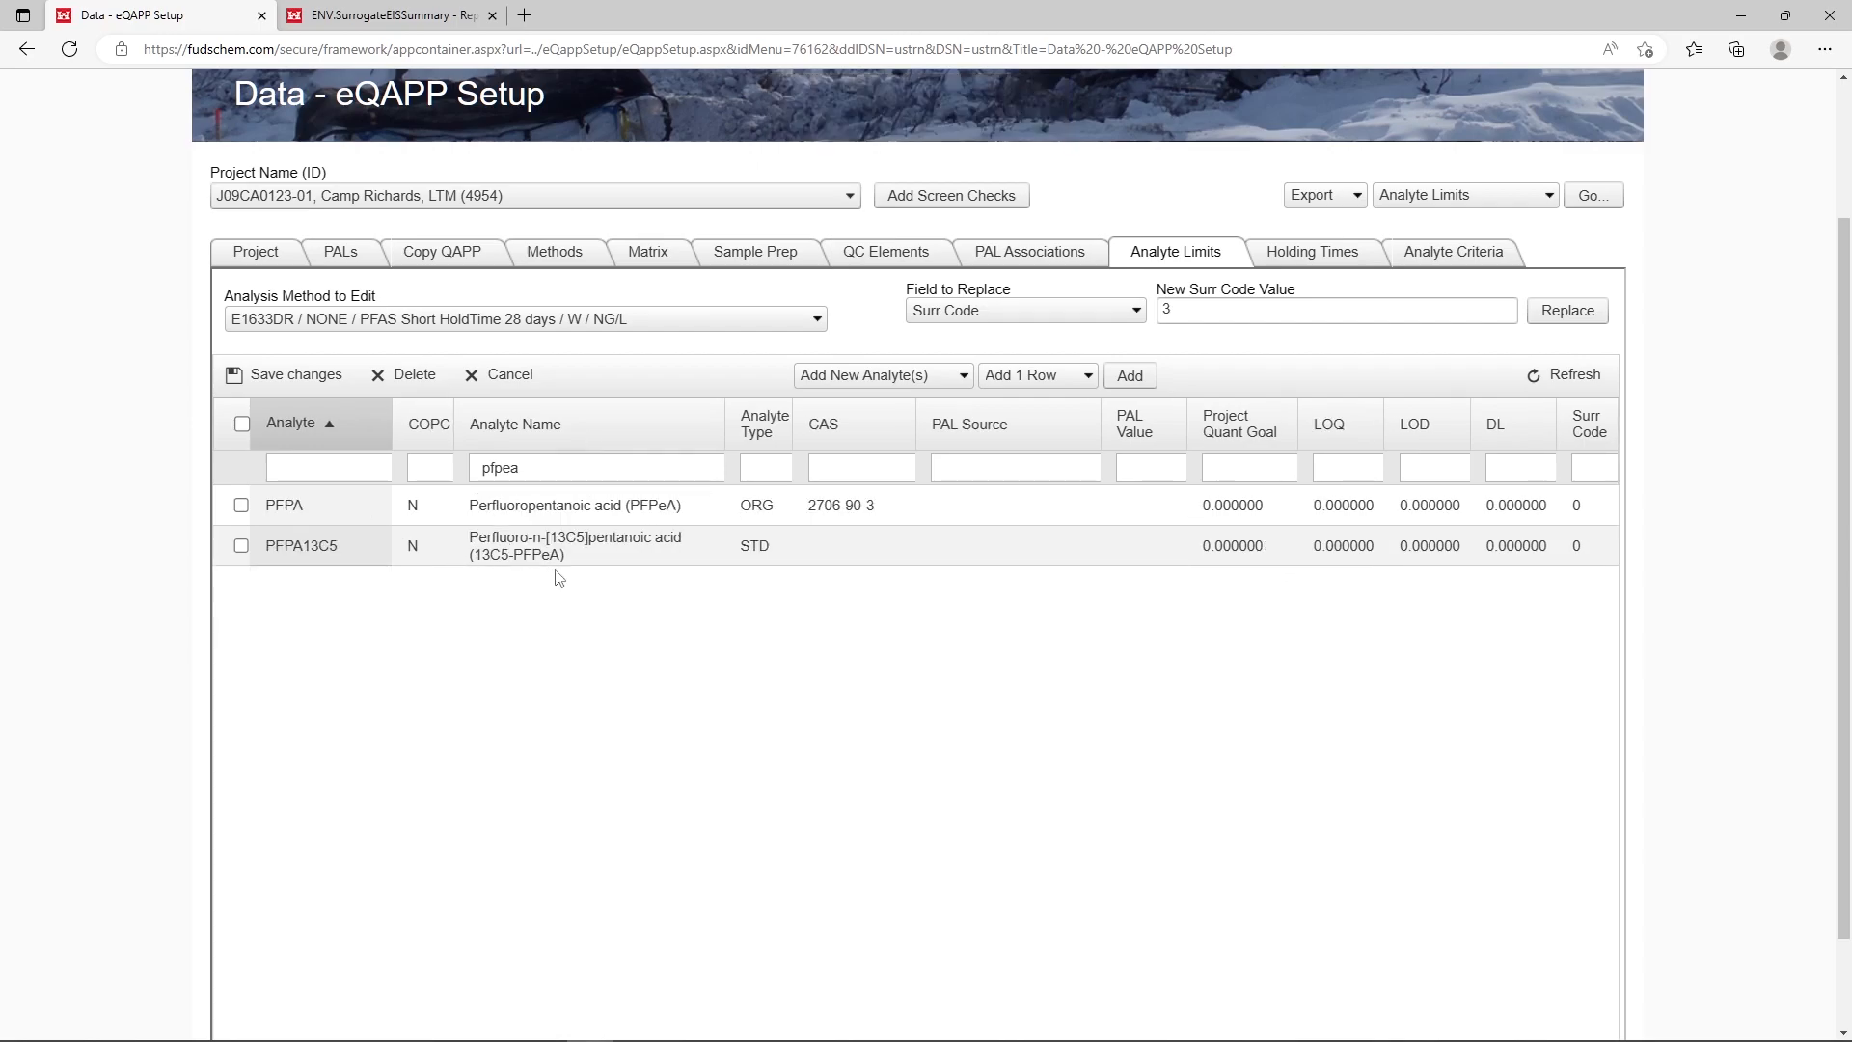
# Bulk-replace the Surr Code with 4 for the PFPA and PFPA13C5 analytes and save the changes.
pyautogui.click(241, 546)
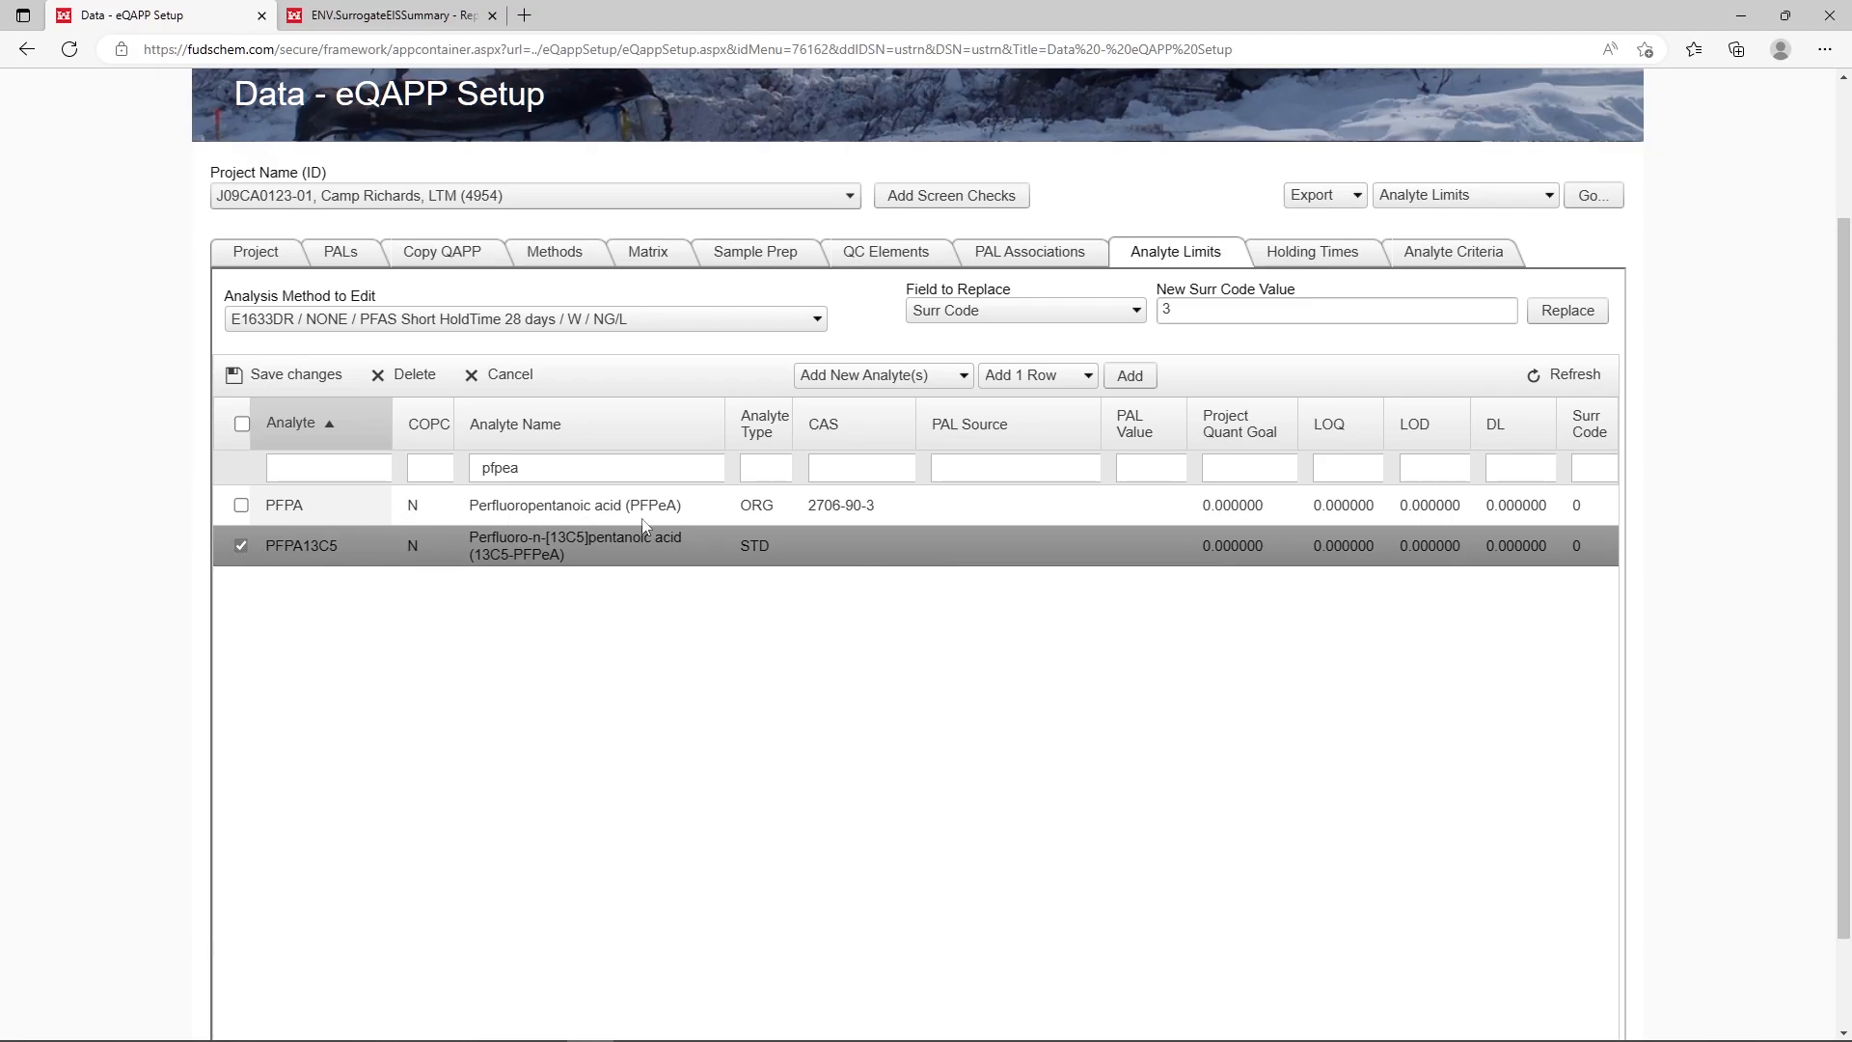
pyautogui.click(241, 506)
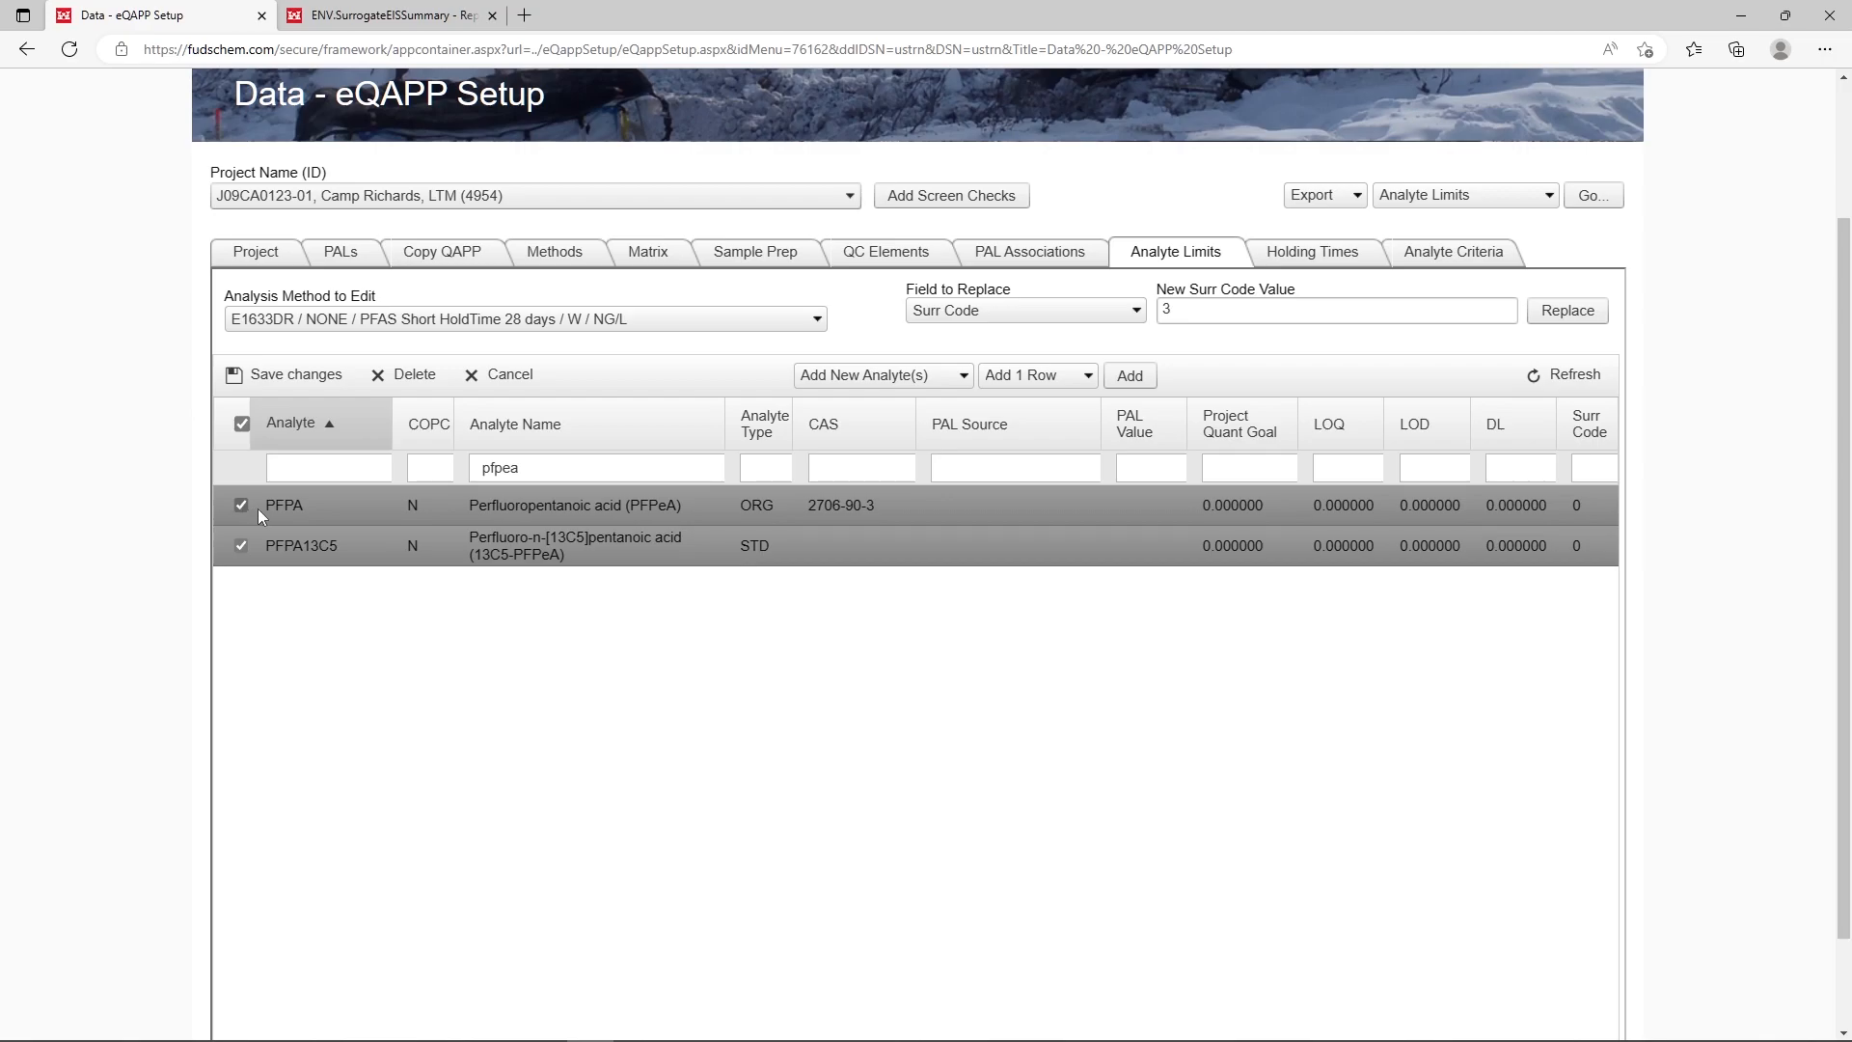
pyautogui.doubleClick(1199, 311)
pyautogui.write('4')
pyautogui.click(1567, 312)
pyautogui.click(279, 392)
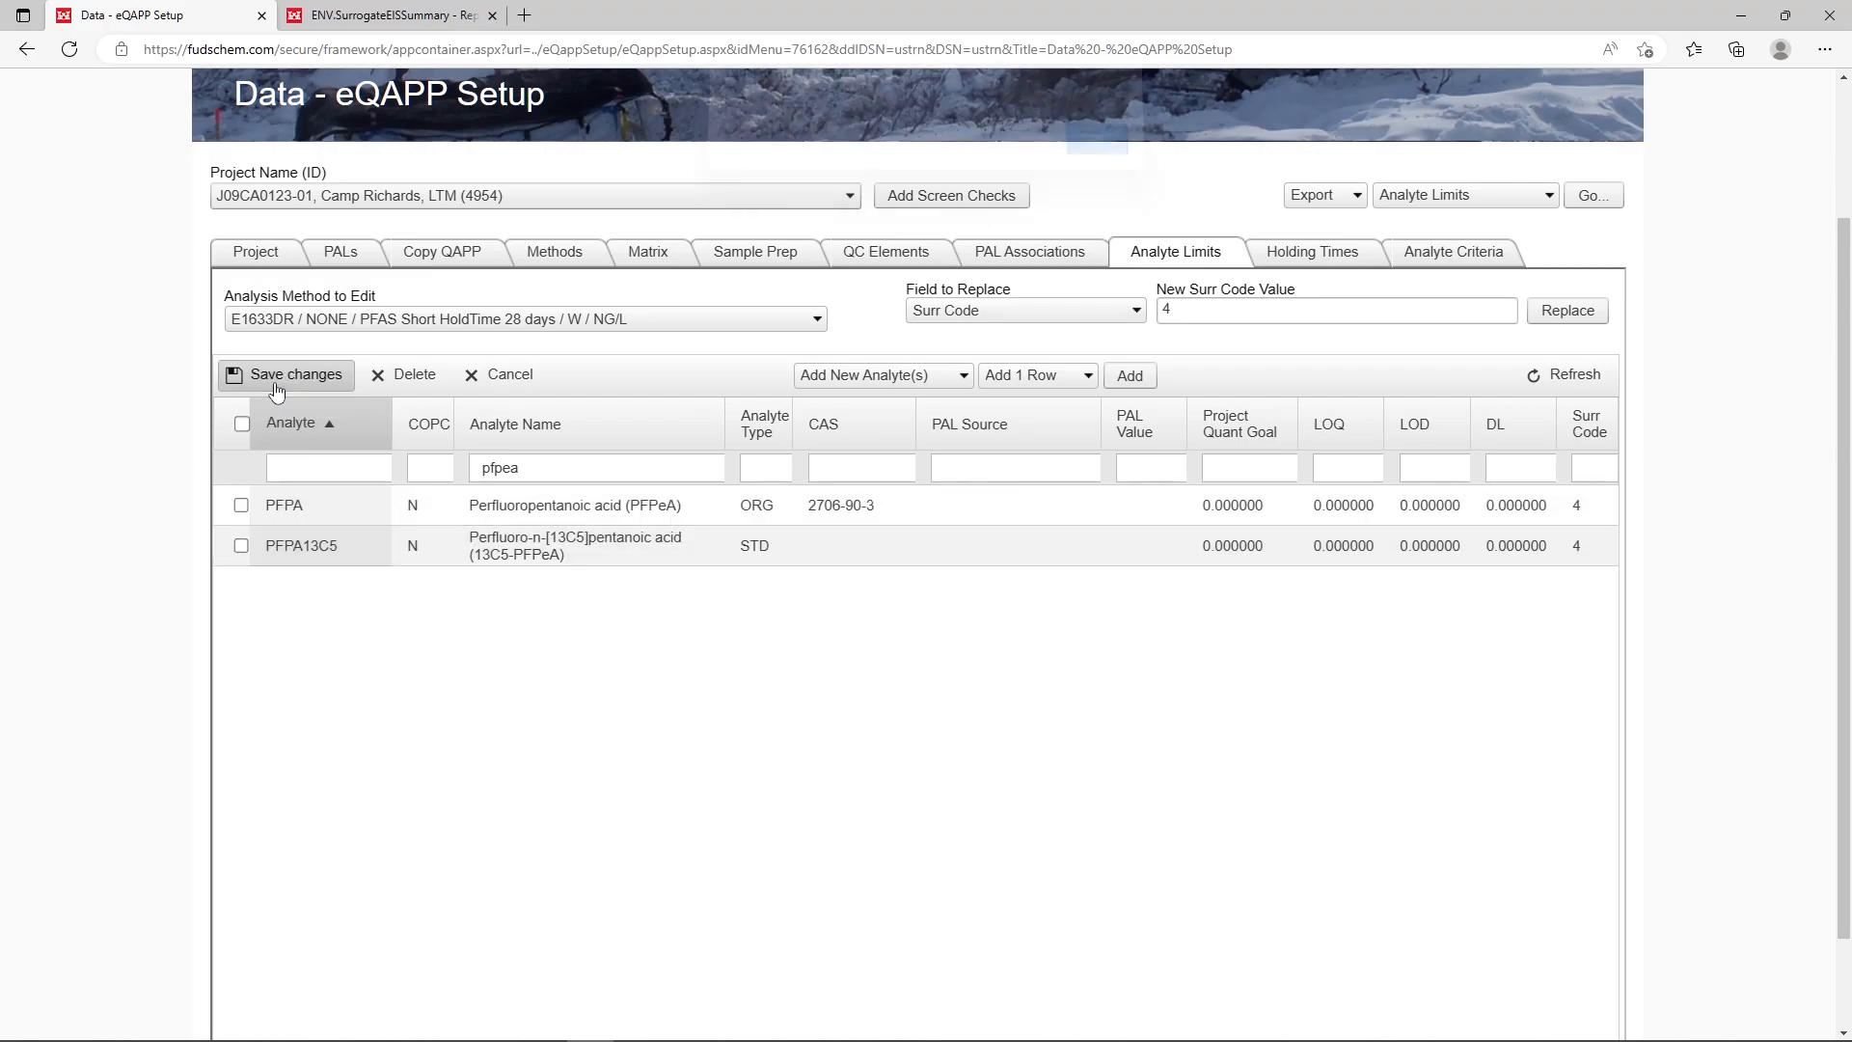
pyautogui.click(1095, 156)
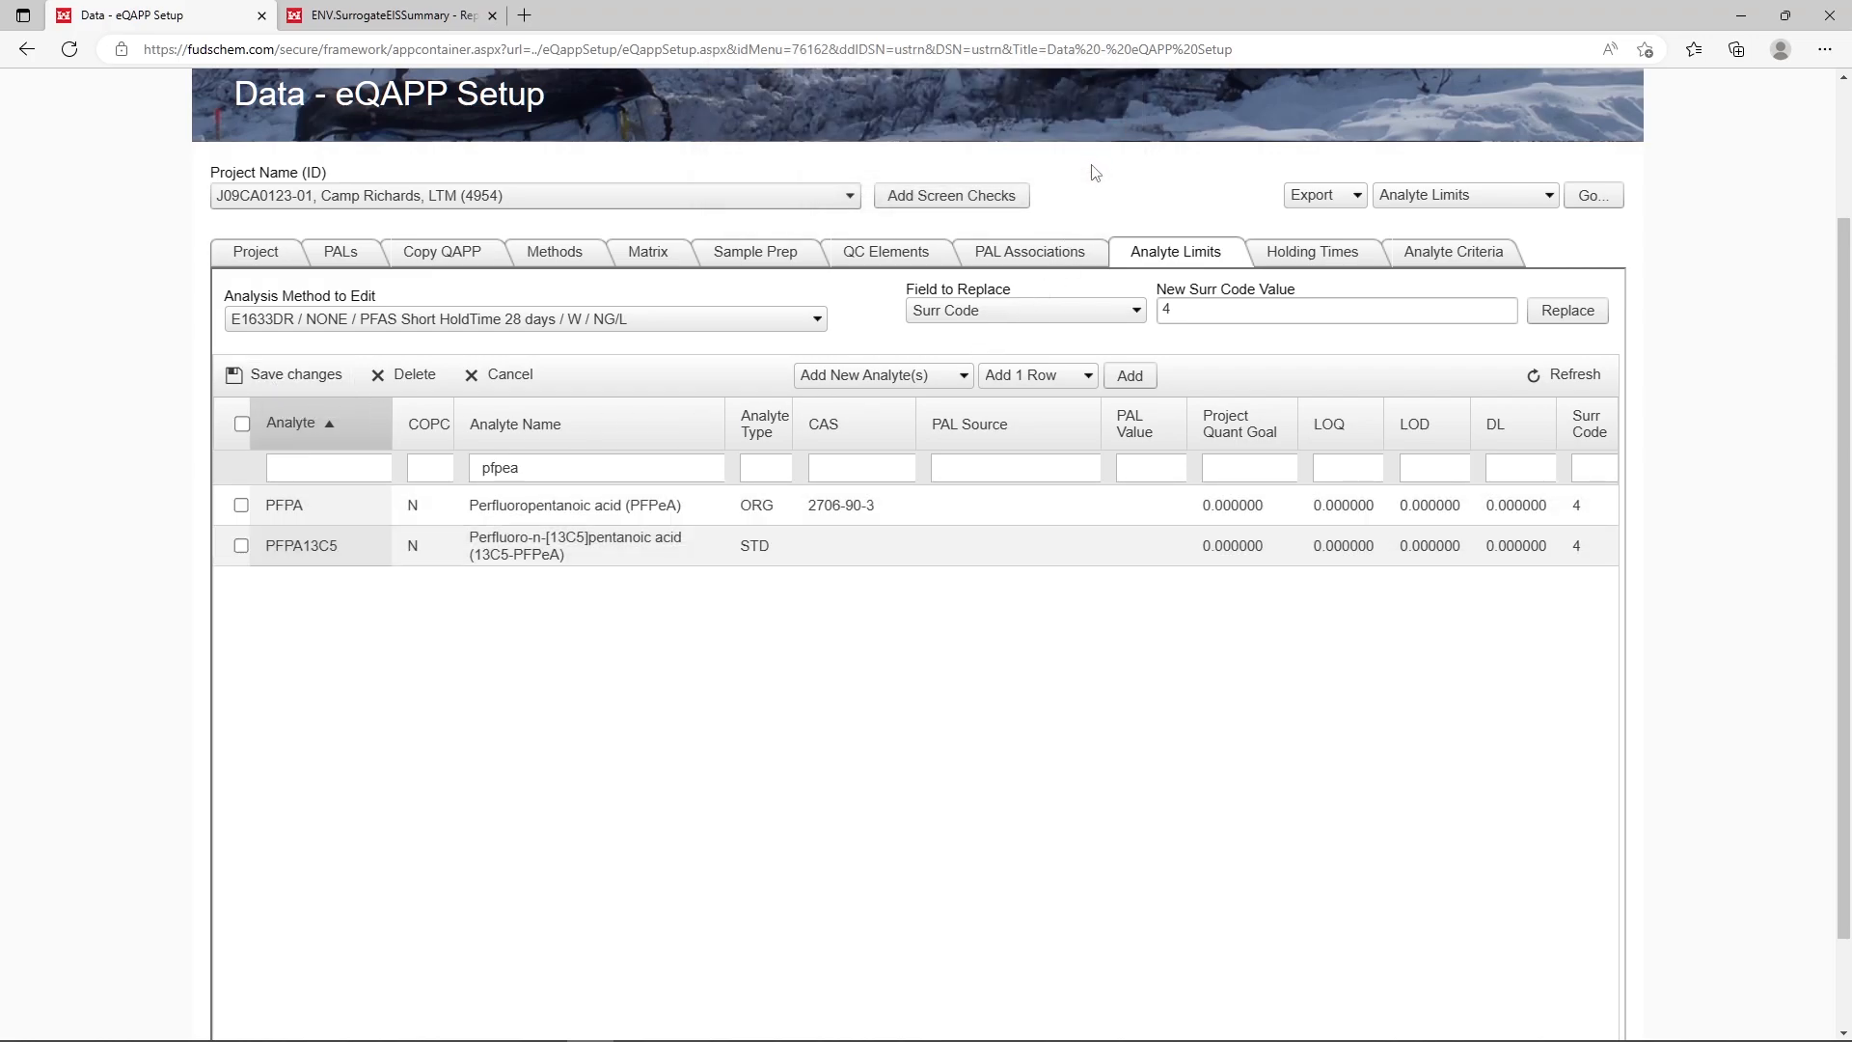
# Clear the analyte name filter and filter the list by "pfm" instead.
pyautogui.click(672, 479)
pyautogui.press('BackSpace')
pyautogui.press('BackSpace')
pyautogui.press('BackSpace')
pyautogui.press('BackSpace')
pyautogui.press('BackSpace')
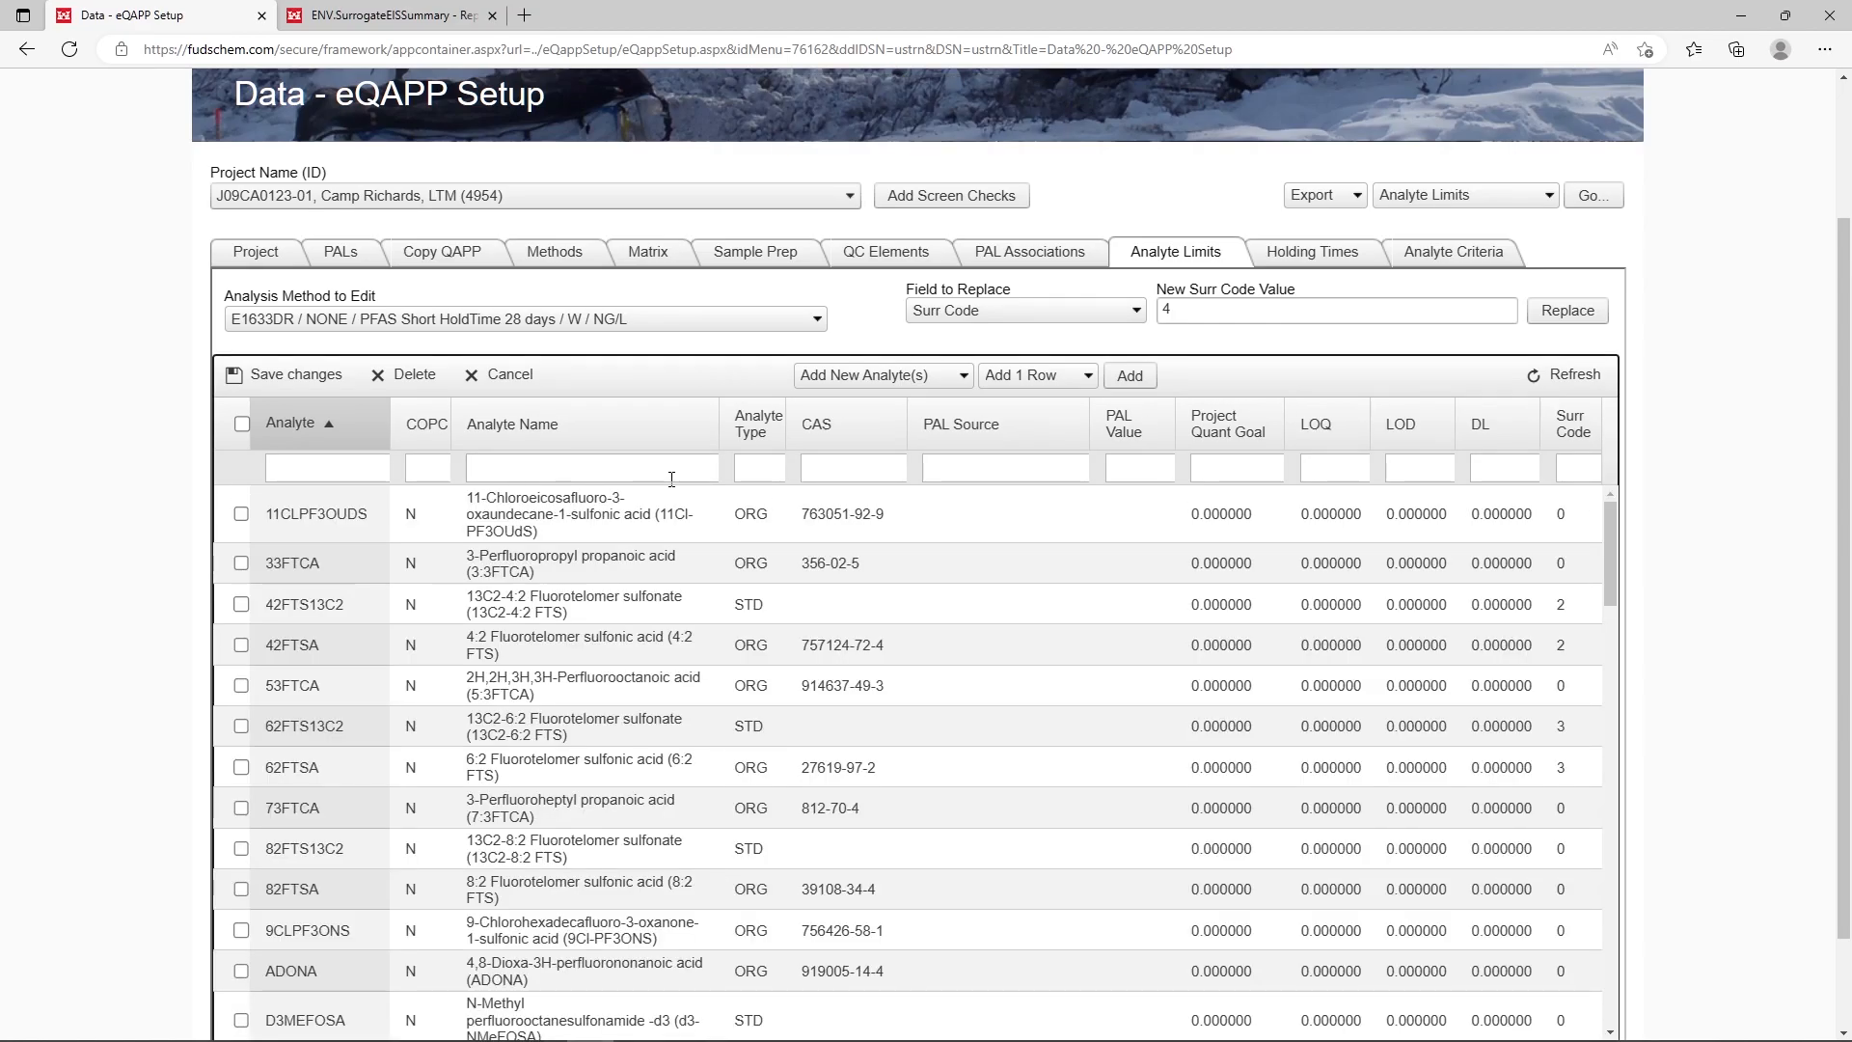
pyautogui.click(672, 469)
pyautogui.write('pfm')
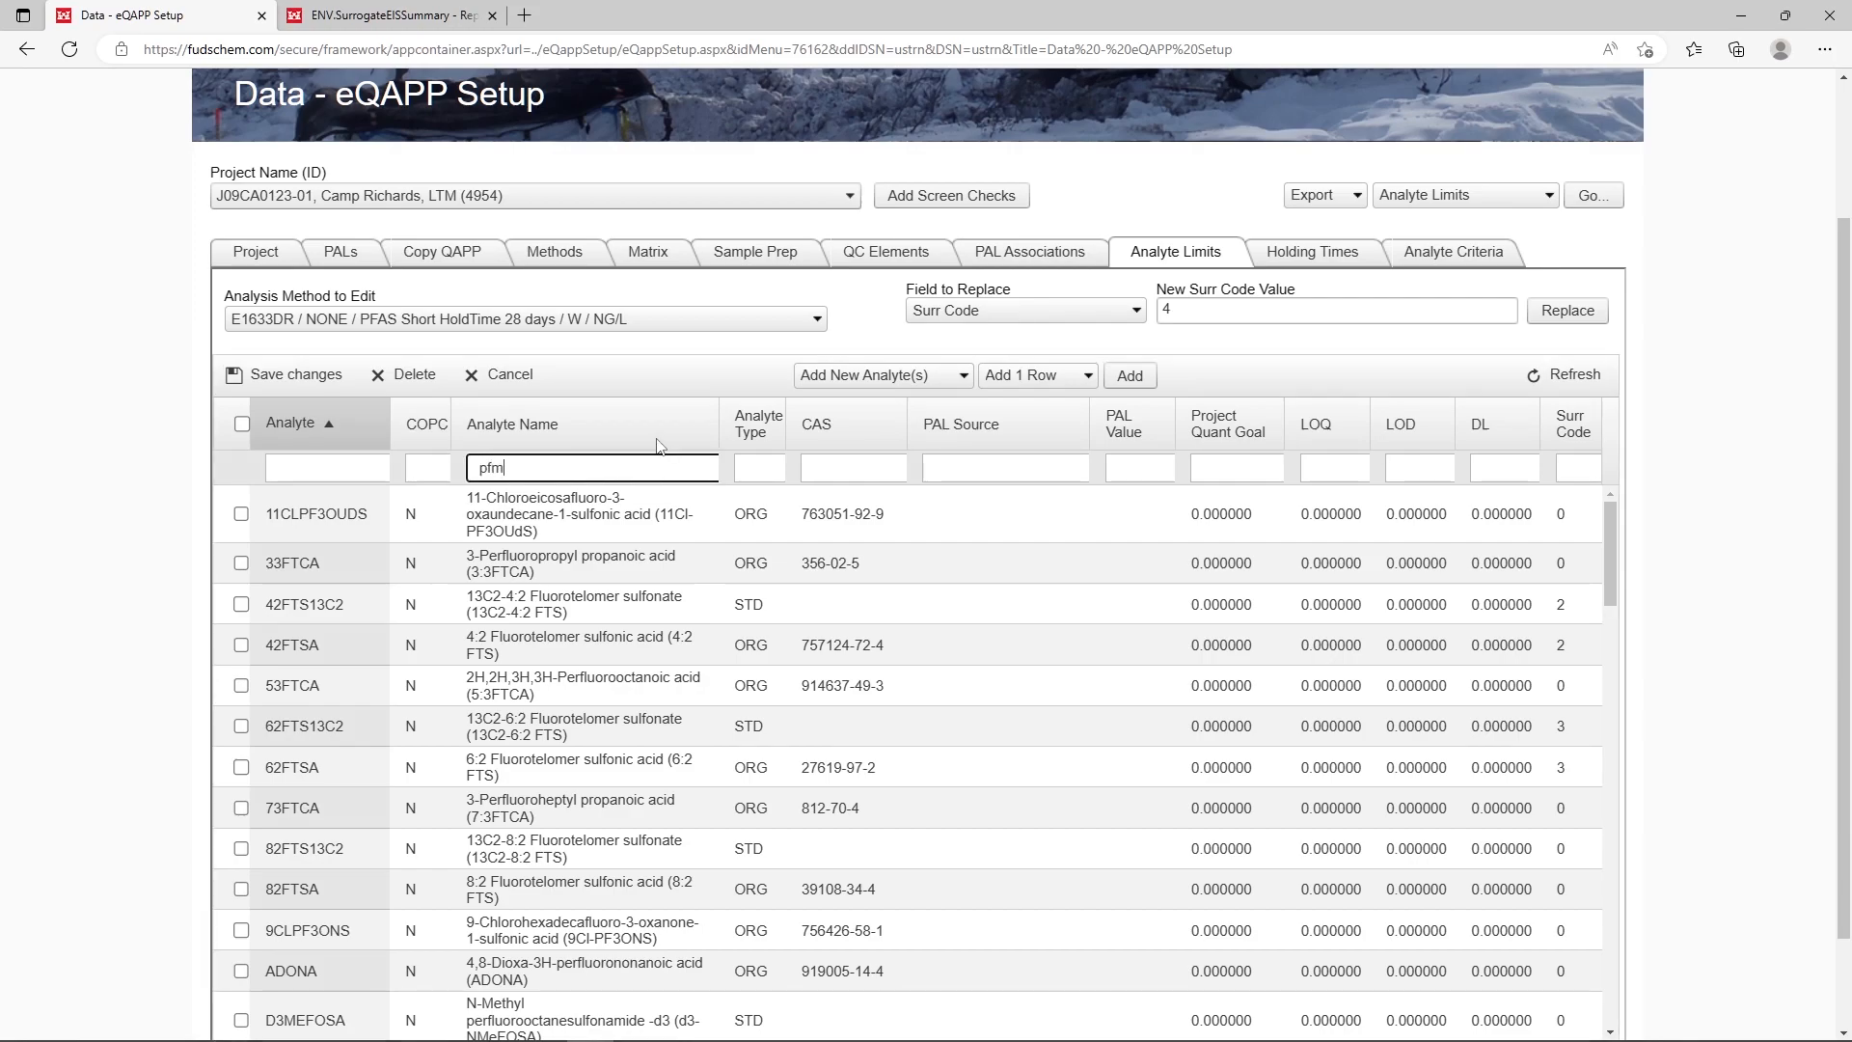
pyautogui.click(657, 440)
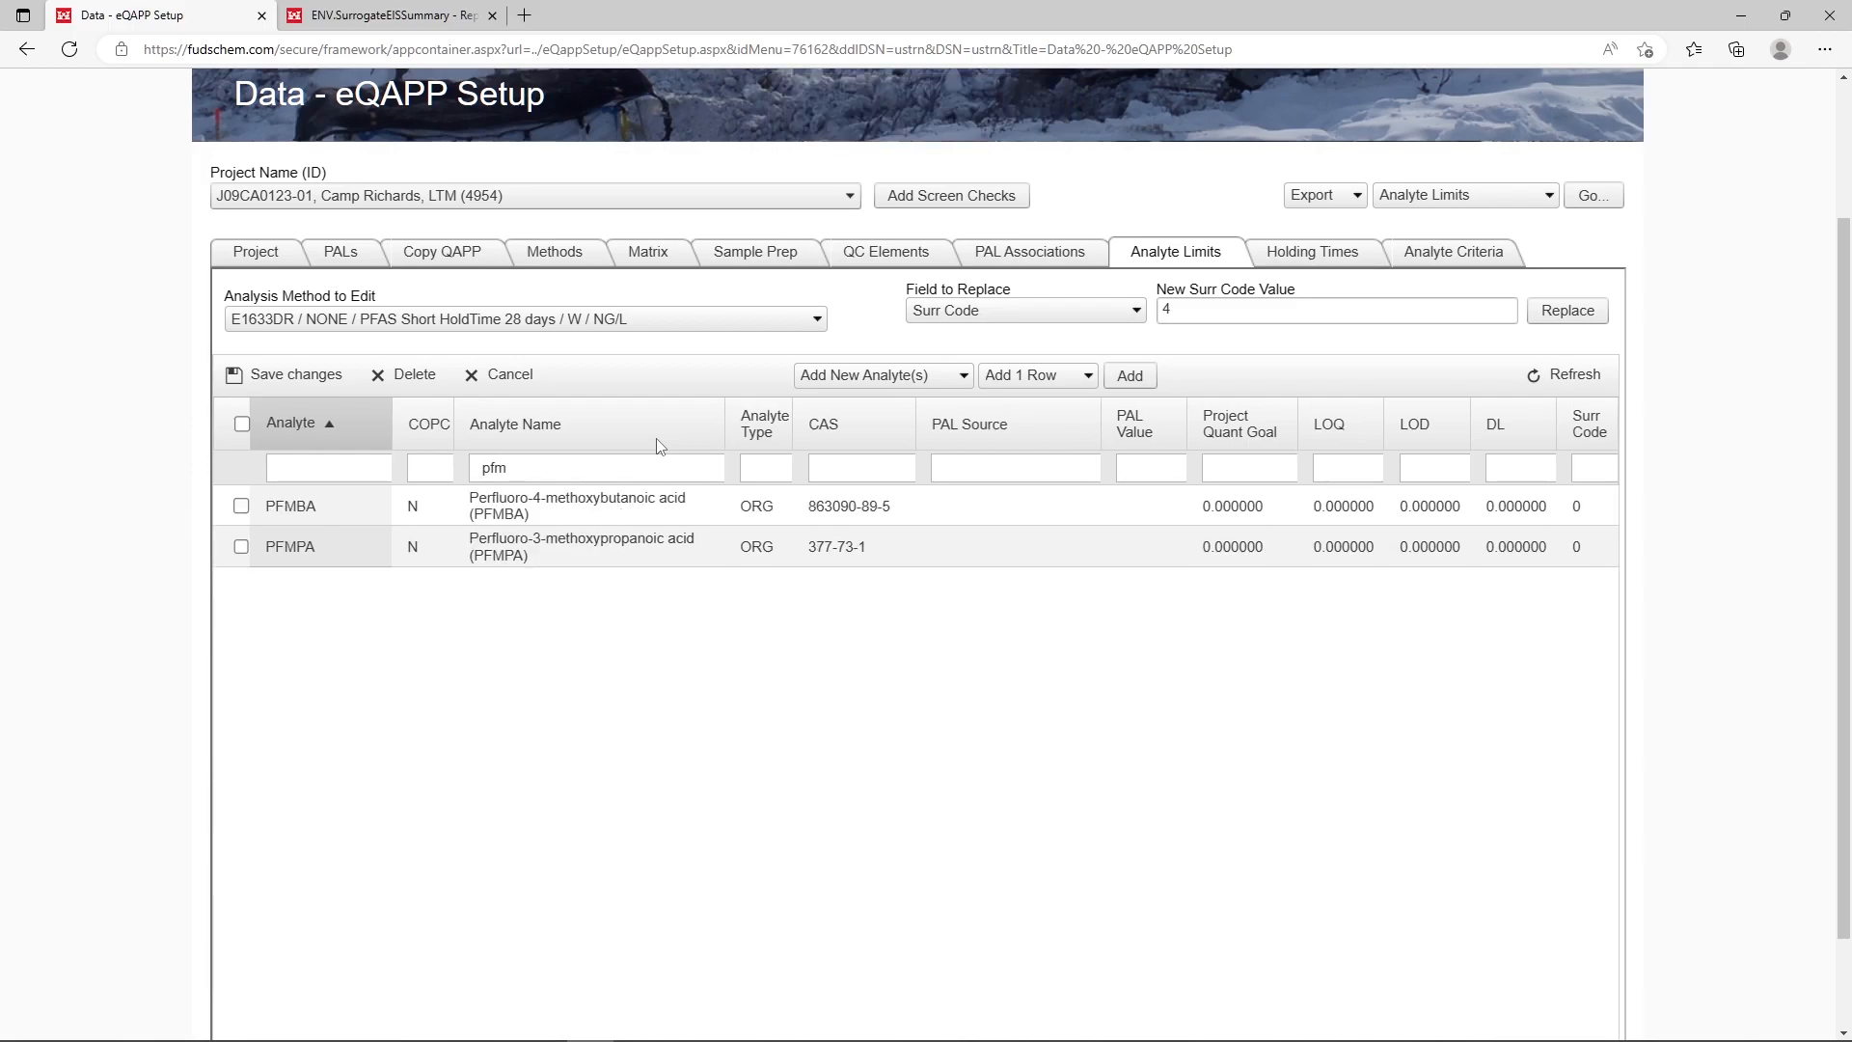
# Bulk-replace the Surr Code with 4 for the PFMBA and PFMPA analytes and save the changes.
pyautogui.click(241, 547)
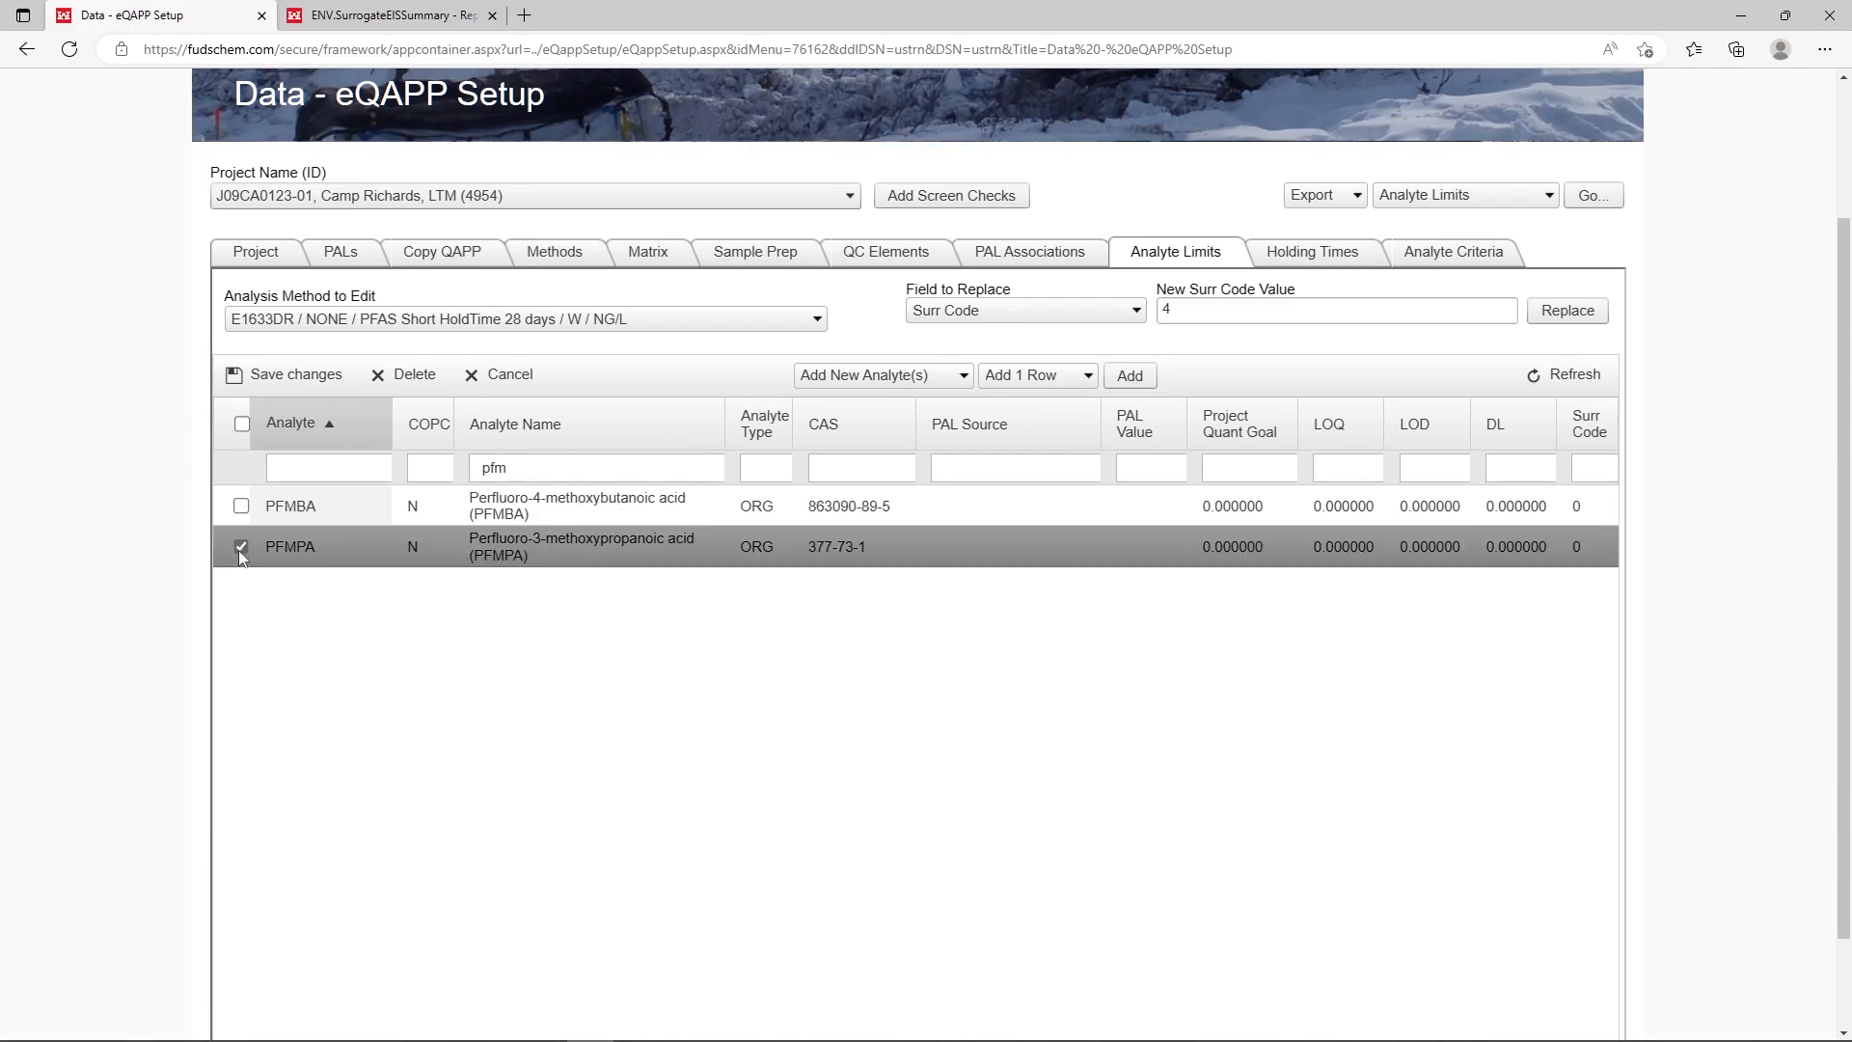
pyautogui.click(241, 507)
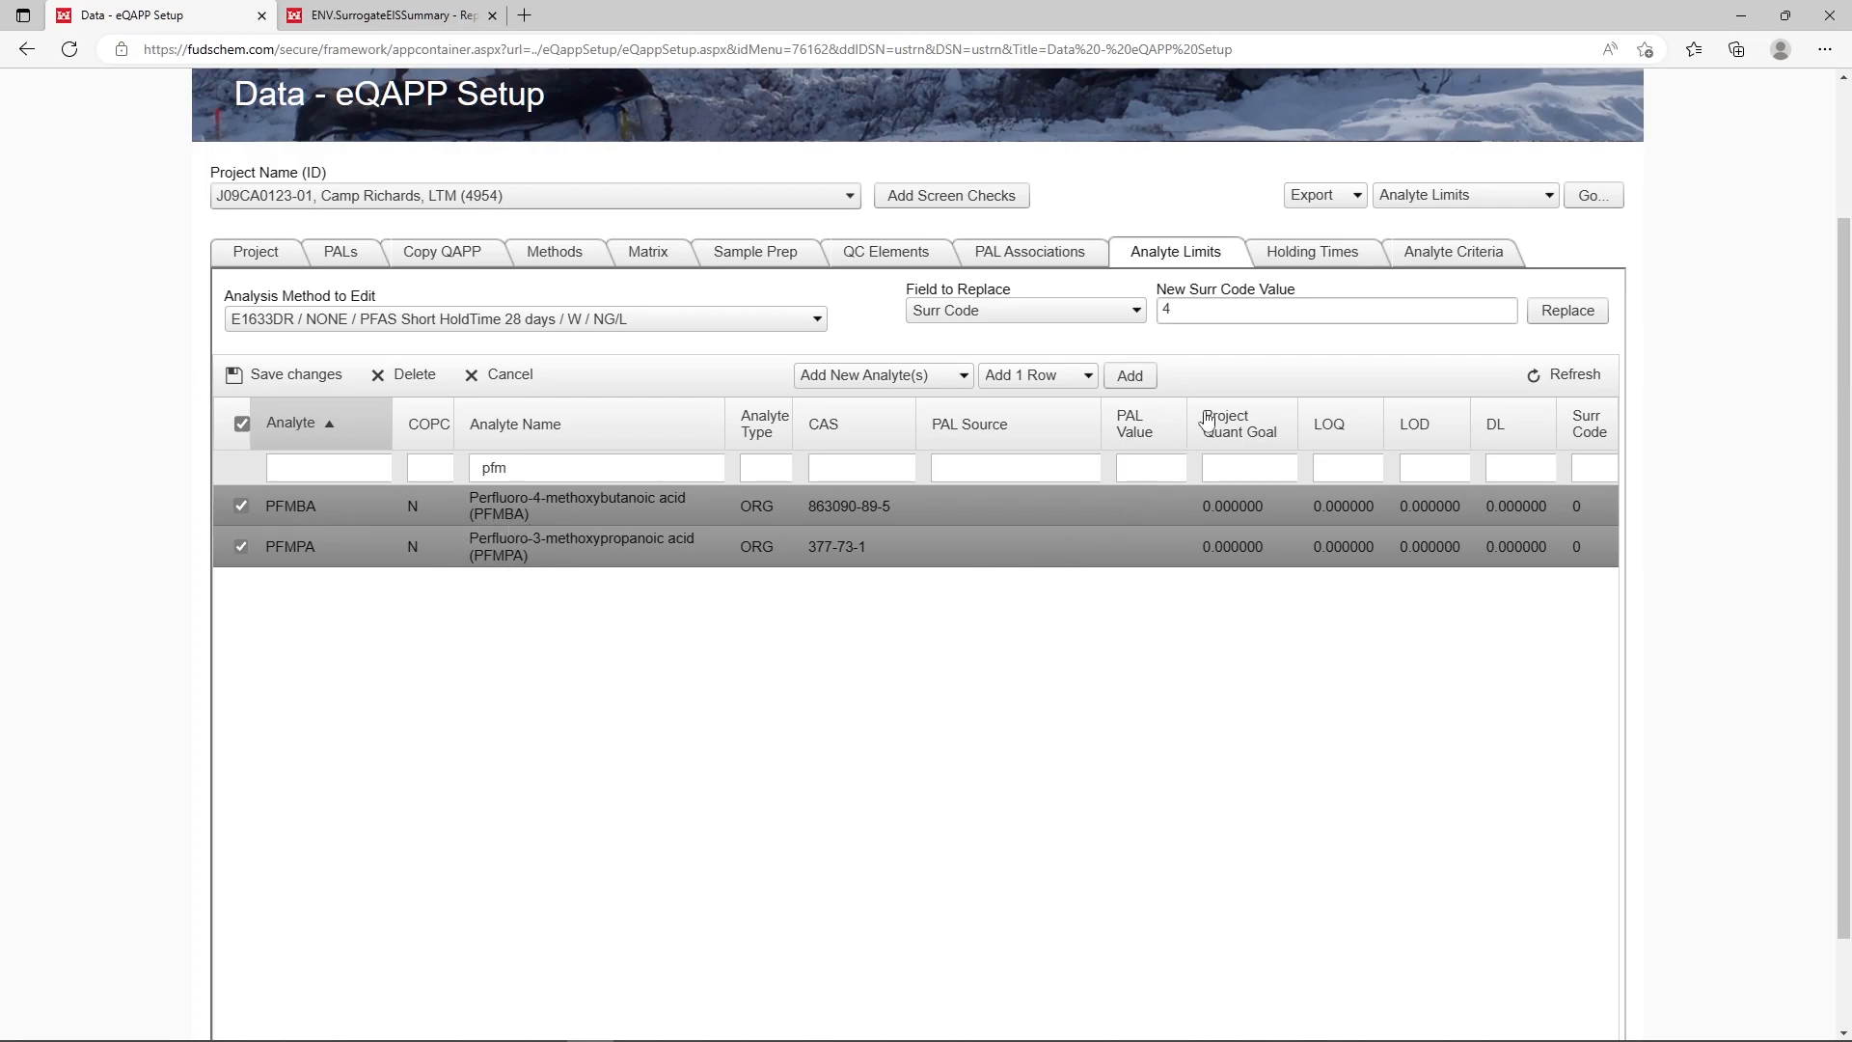
pyautogui.click(1572, 313)
pyautogui.click(287, 378)
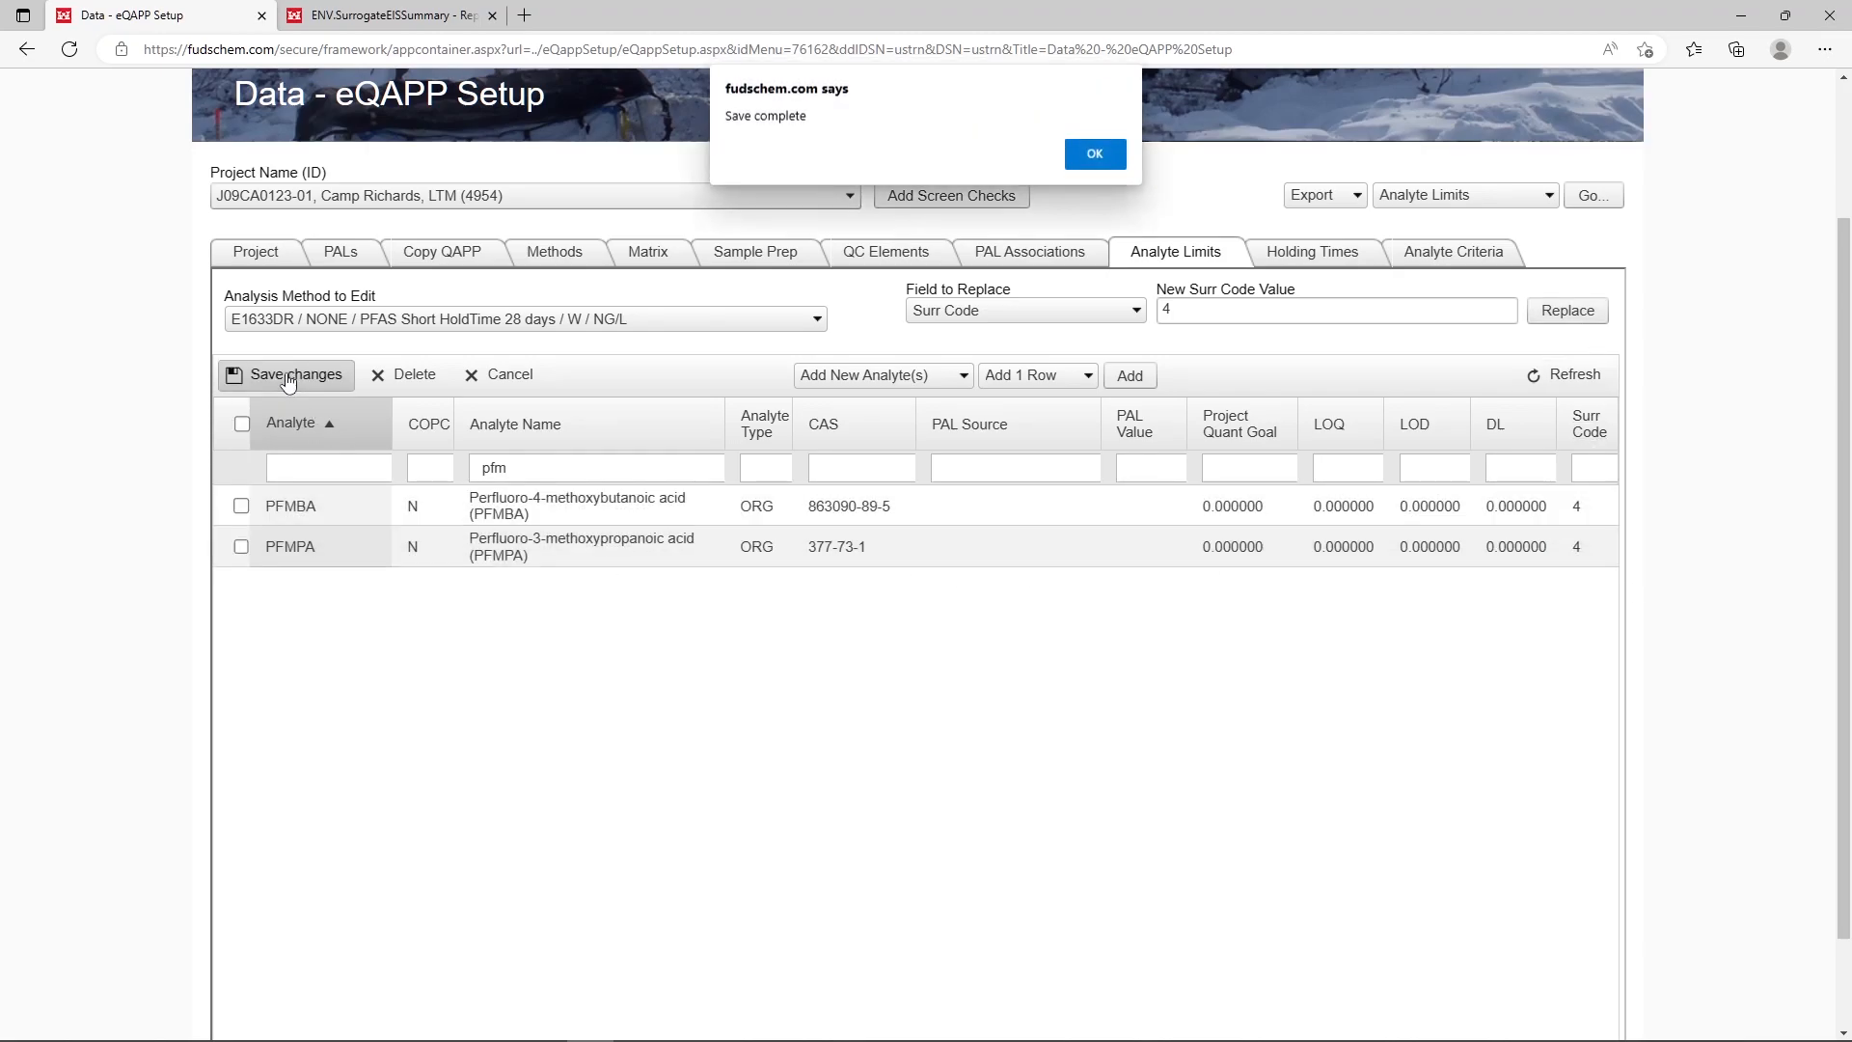
pyautogui.click(1095, 154)
# Change the analyte name filter to "ftca".
pyautogui.rightClick(604, 469)
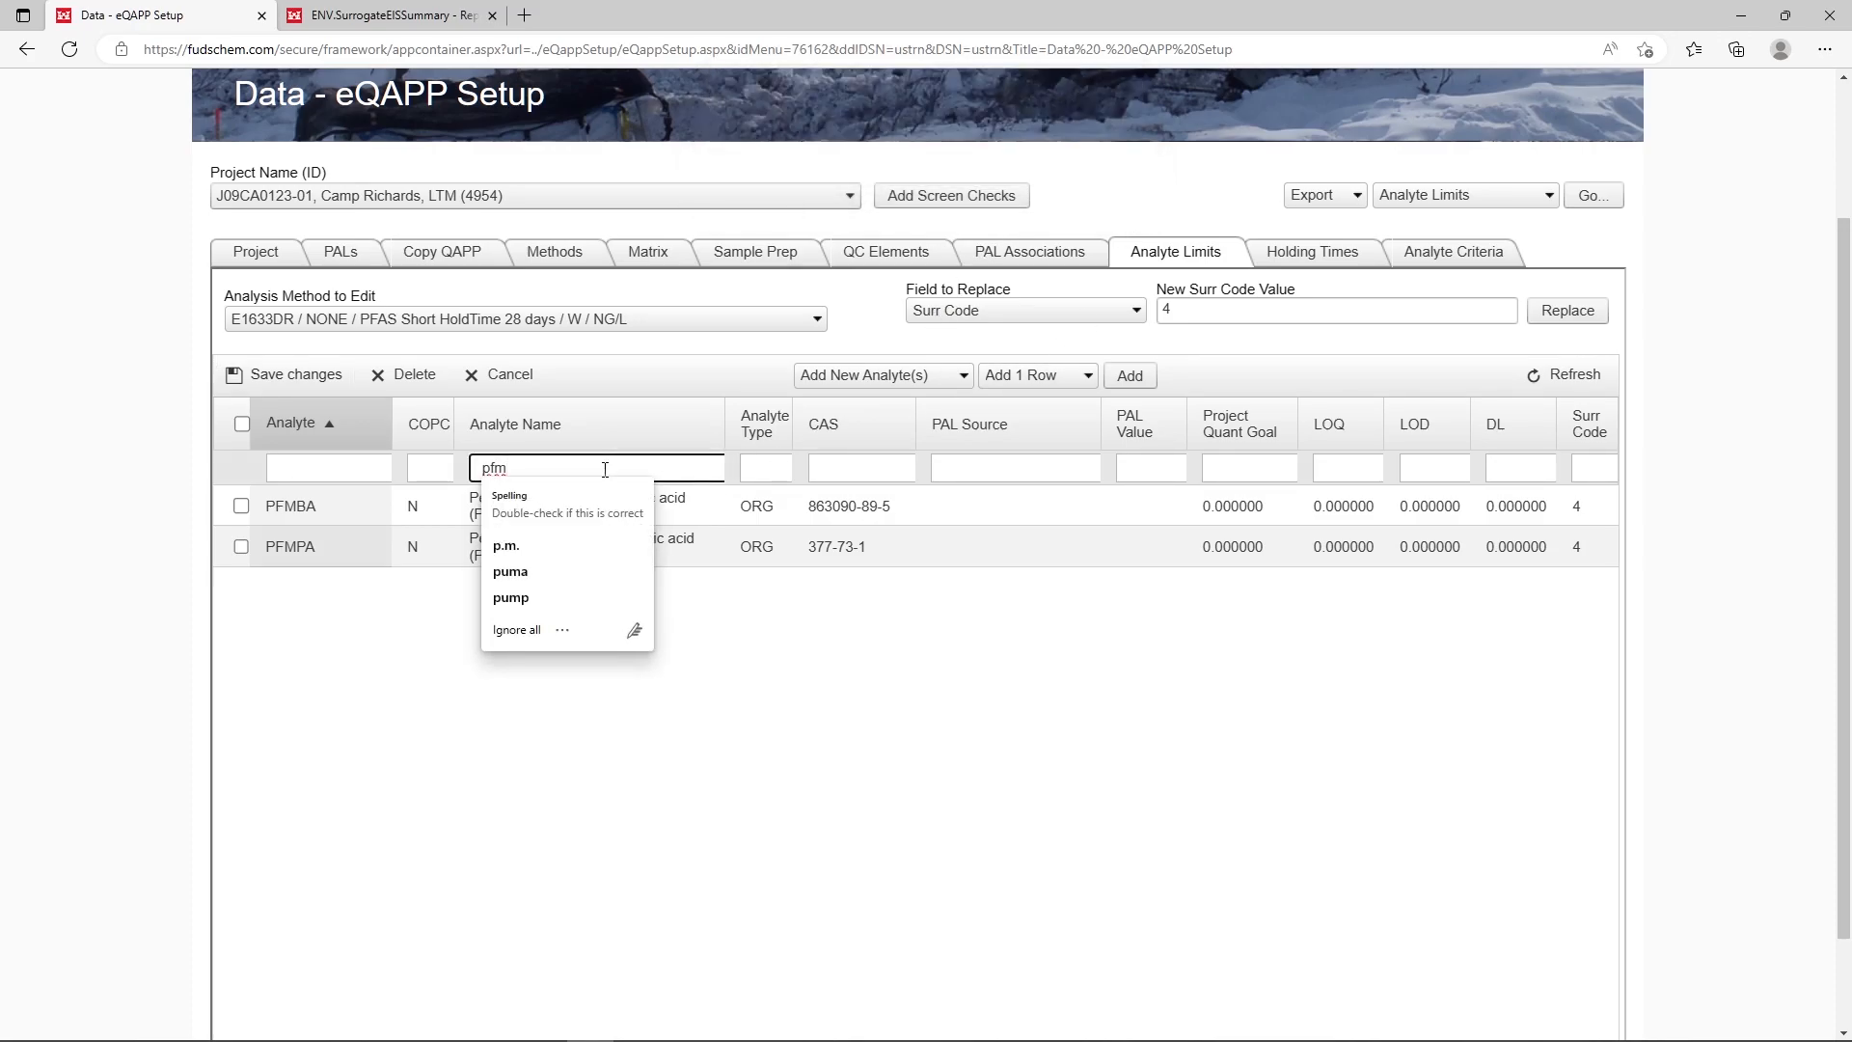
pyautogui.press('BackSpace')
pyautogui.press('BackSpace')
pyautogui.press('BackSpace')
pyautogui.write('ftca')
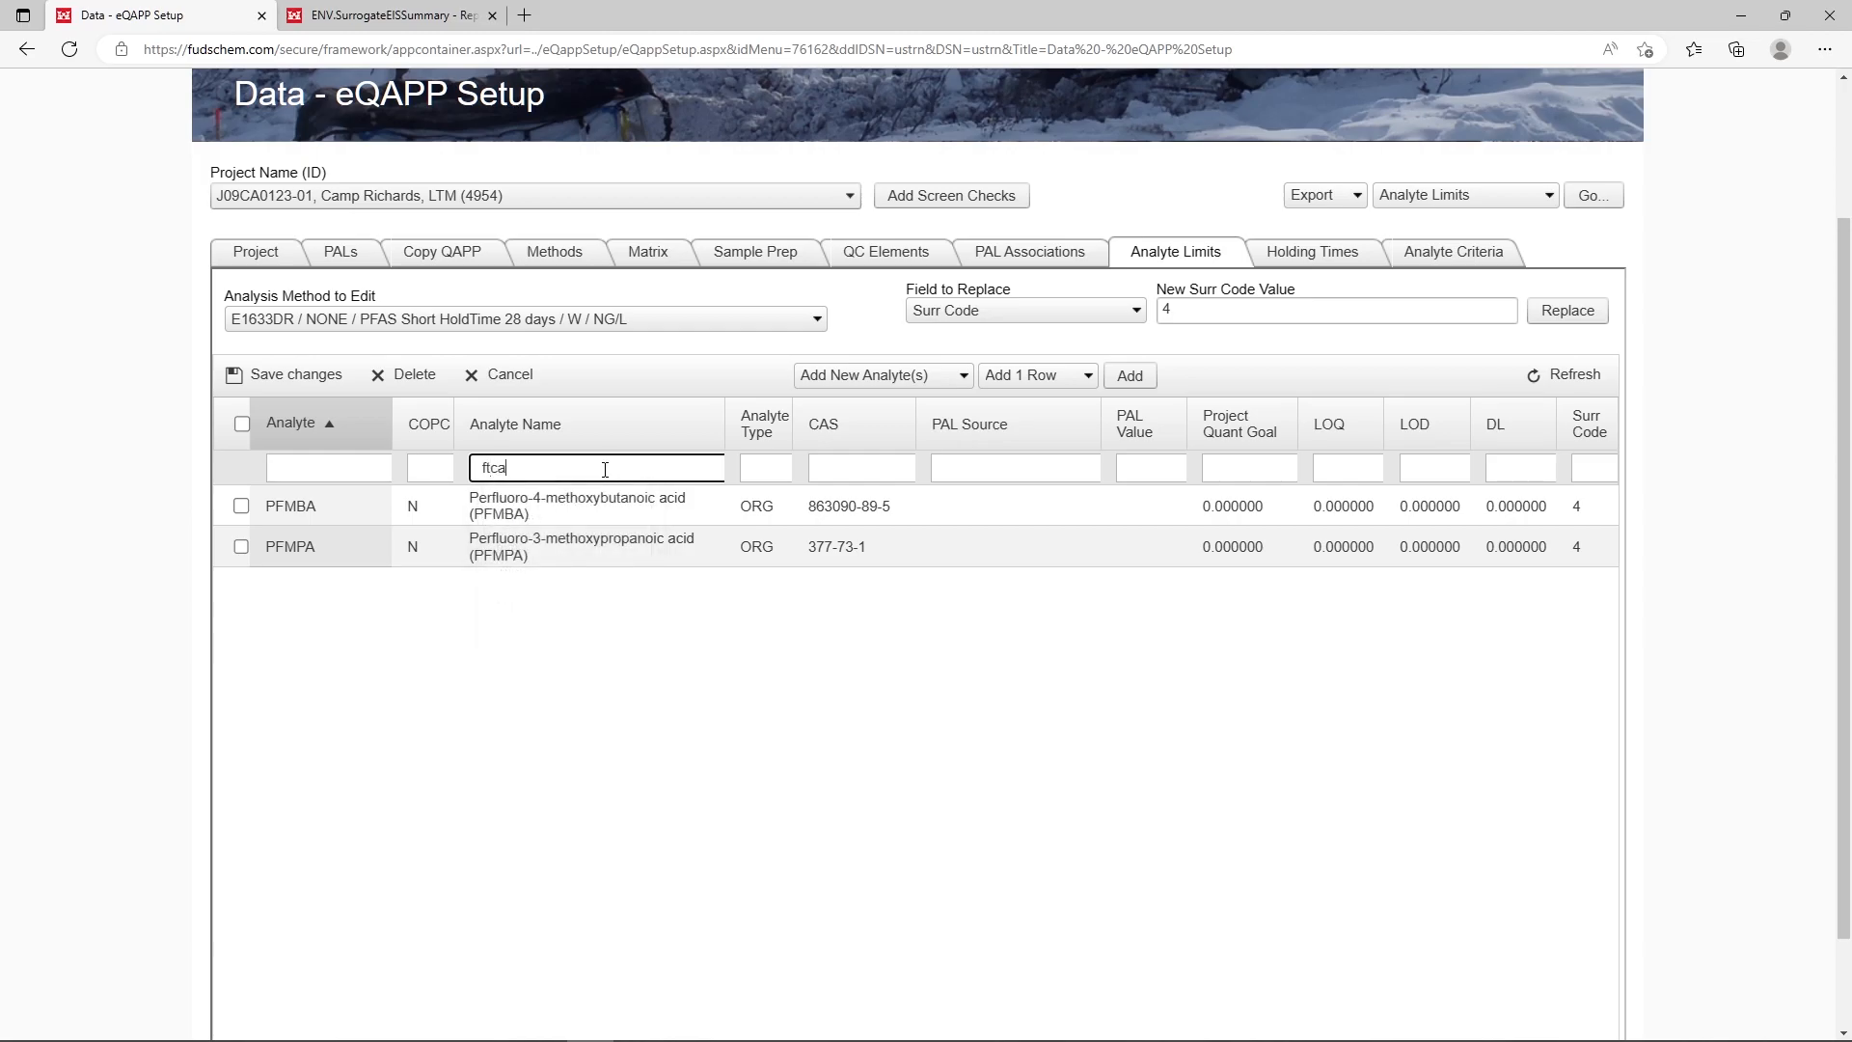
pyautogui.press('Return')
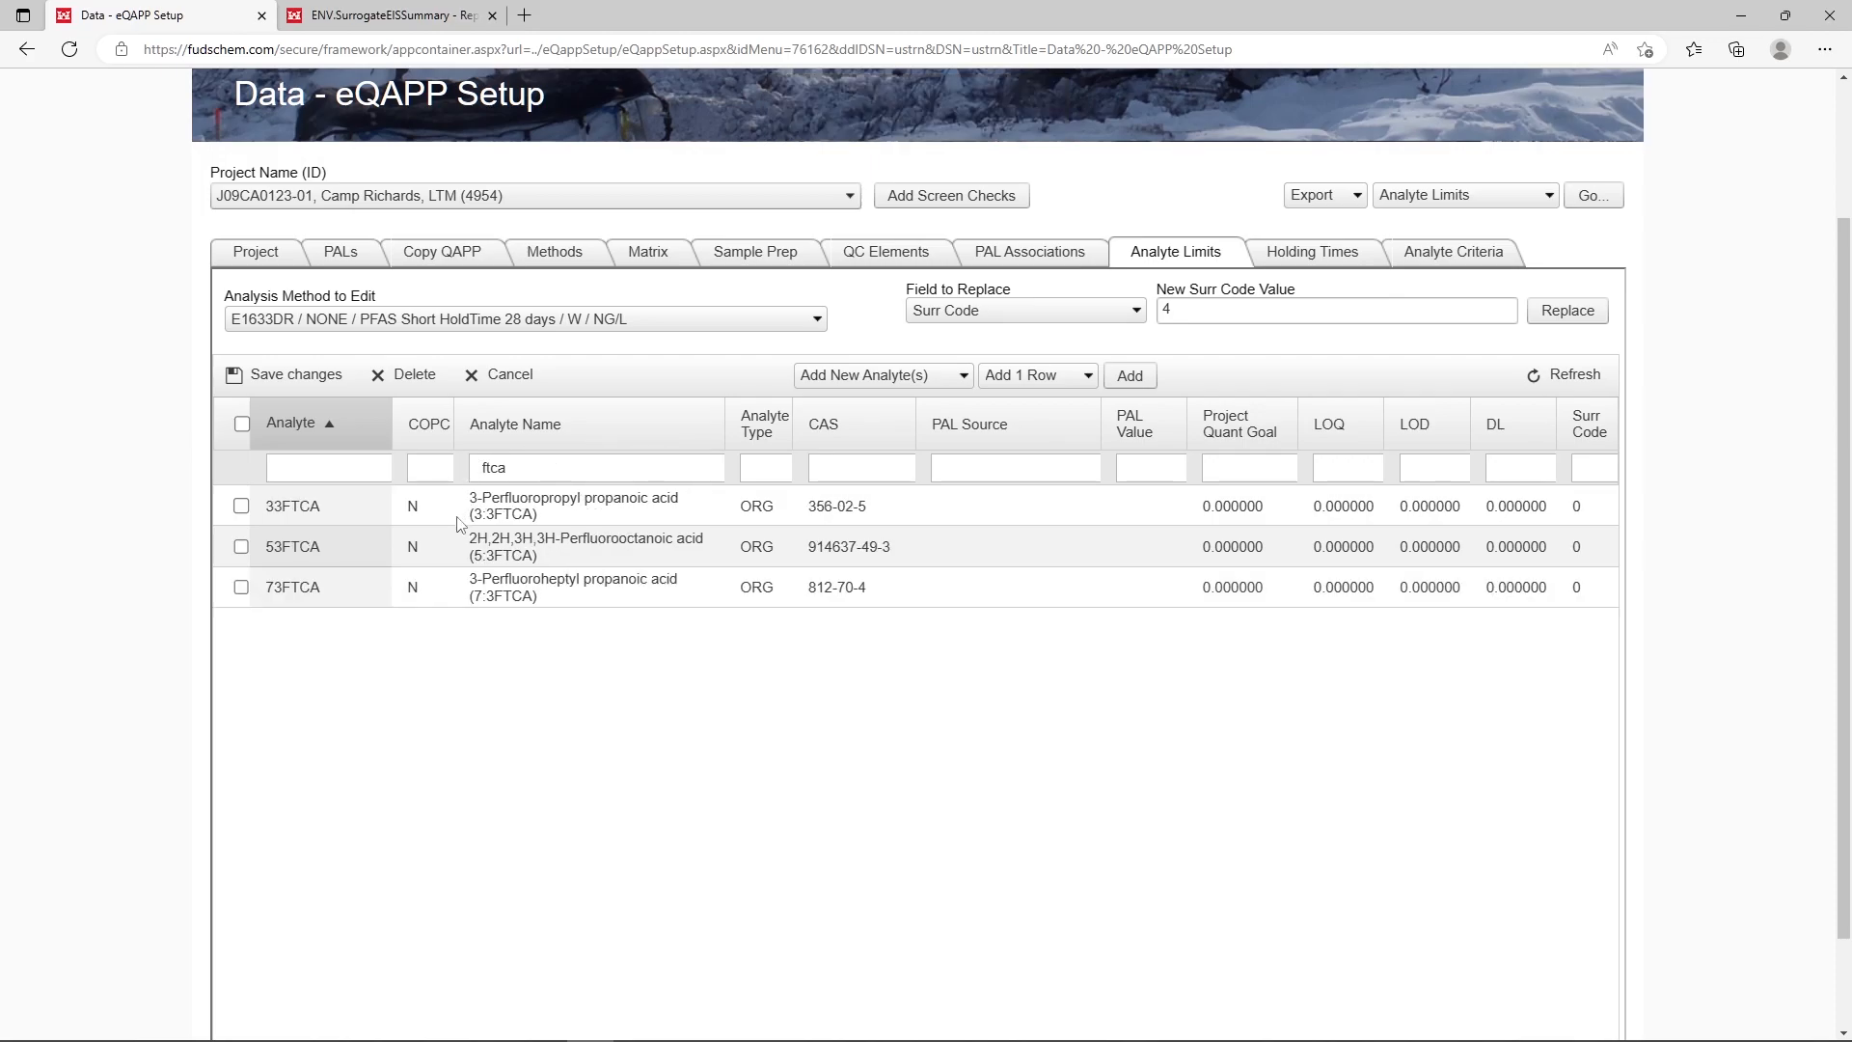
# Replace the Surr Code with 4 for the 33FTCA analyte only and save the change.
pyautogui.click(246, 510)
pyautogui.click(1567, 311)
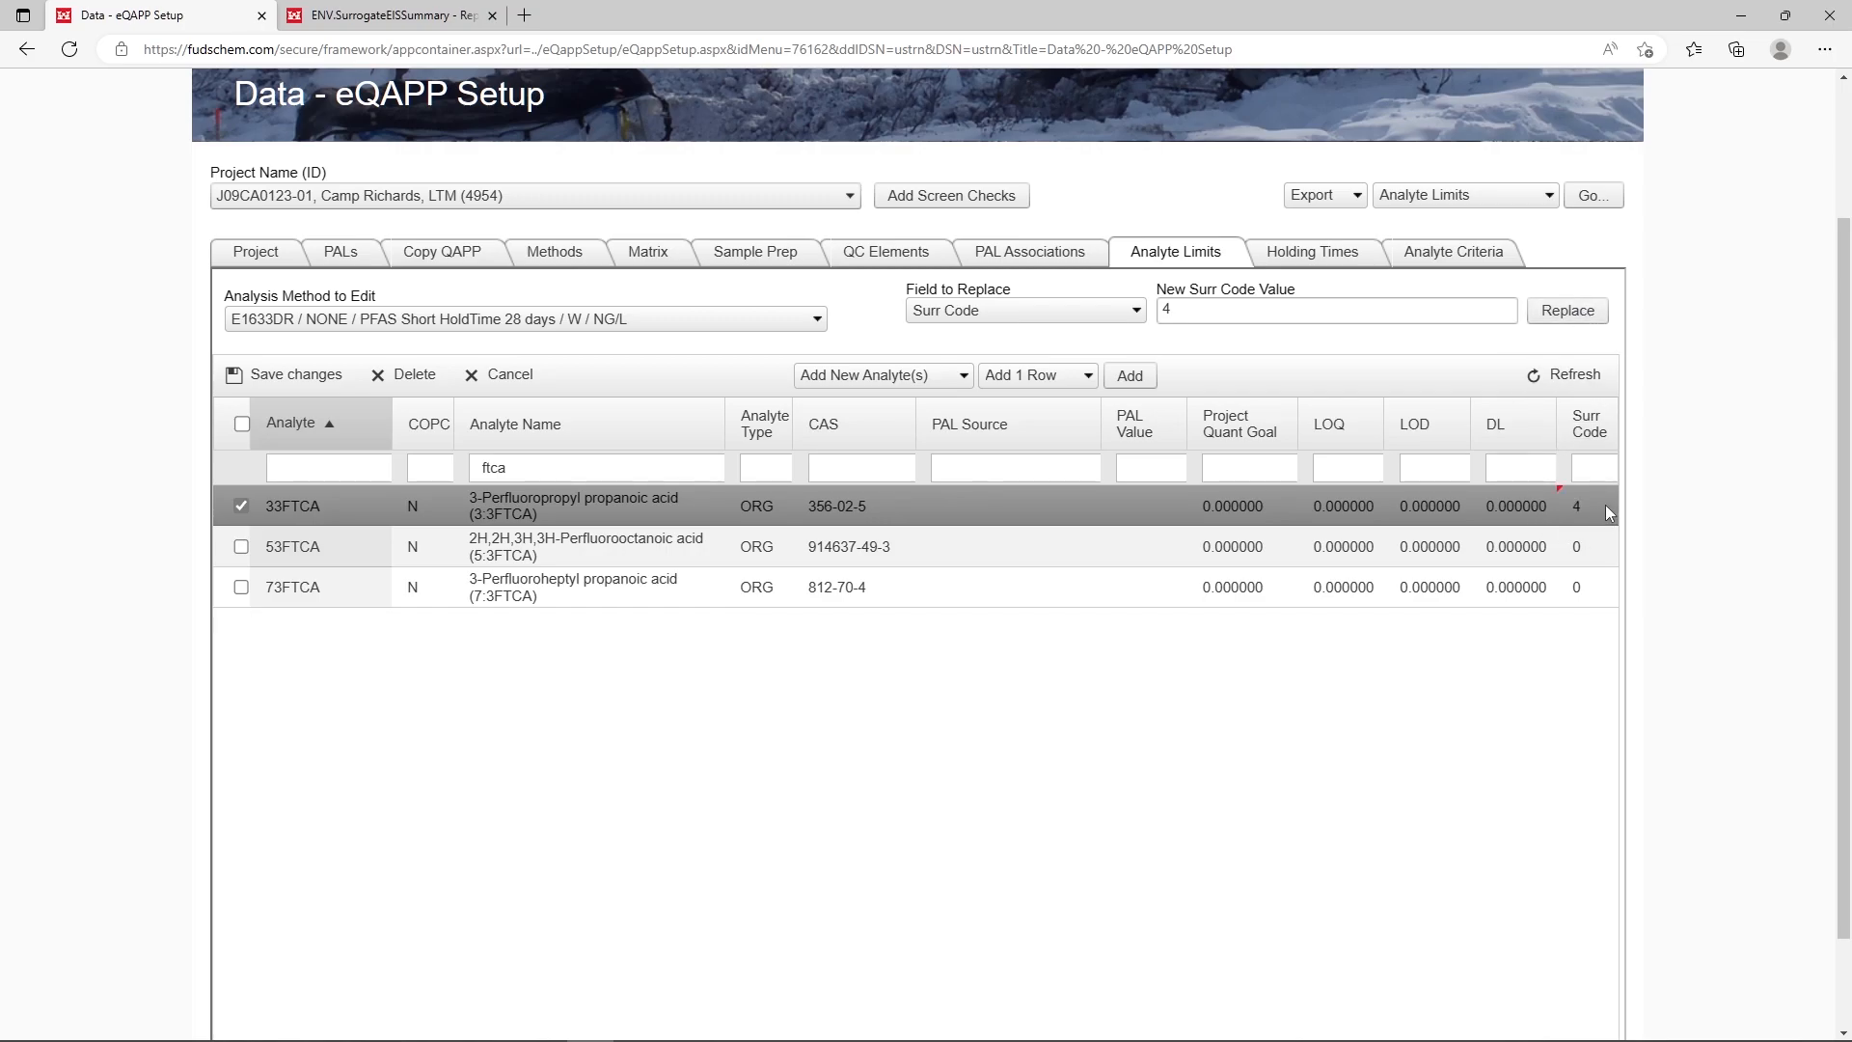
pyautogui.click(279, 384)
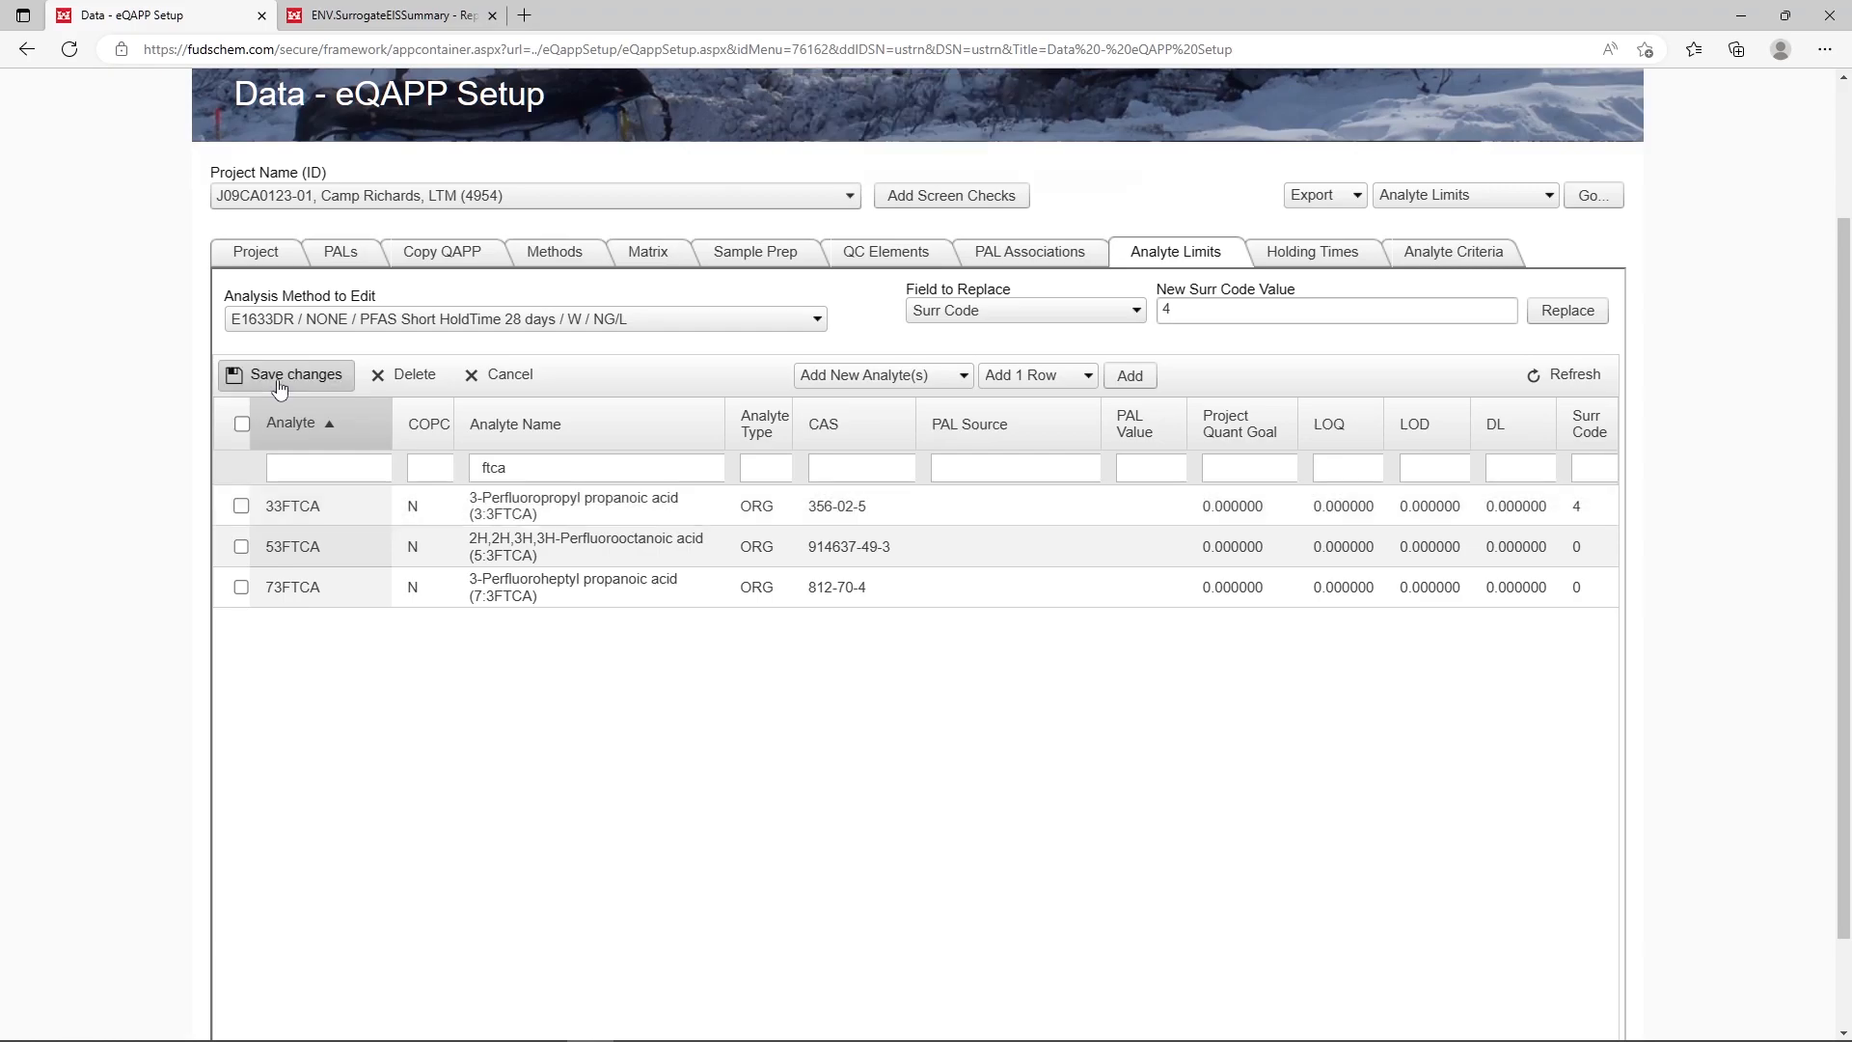
pyautogui.click(1096, 152)
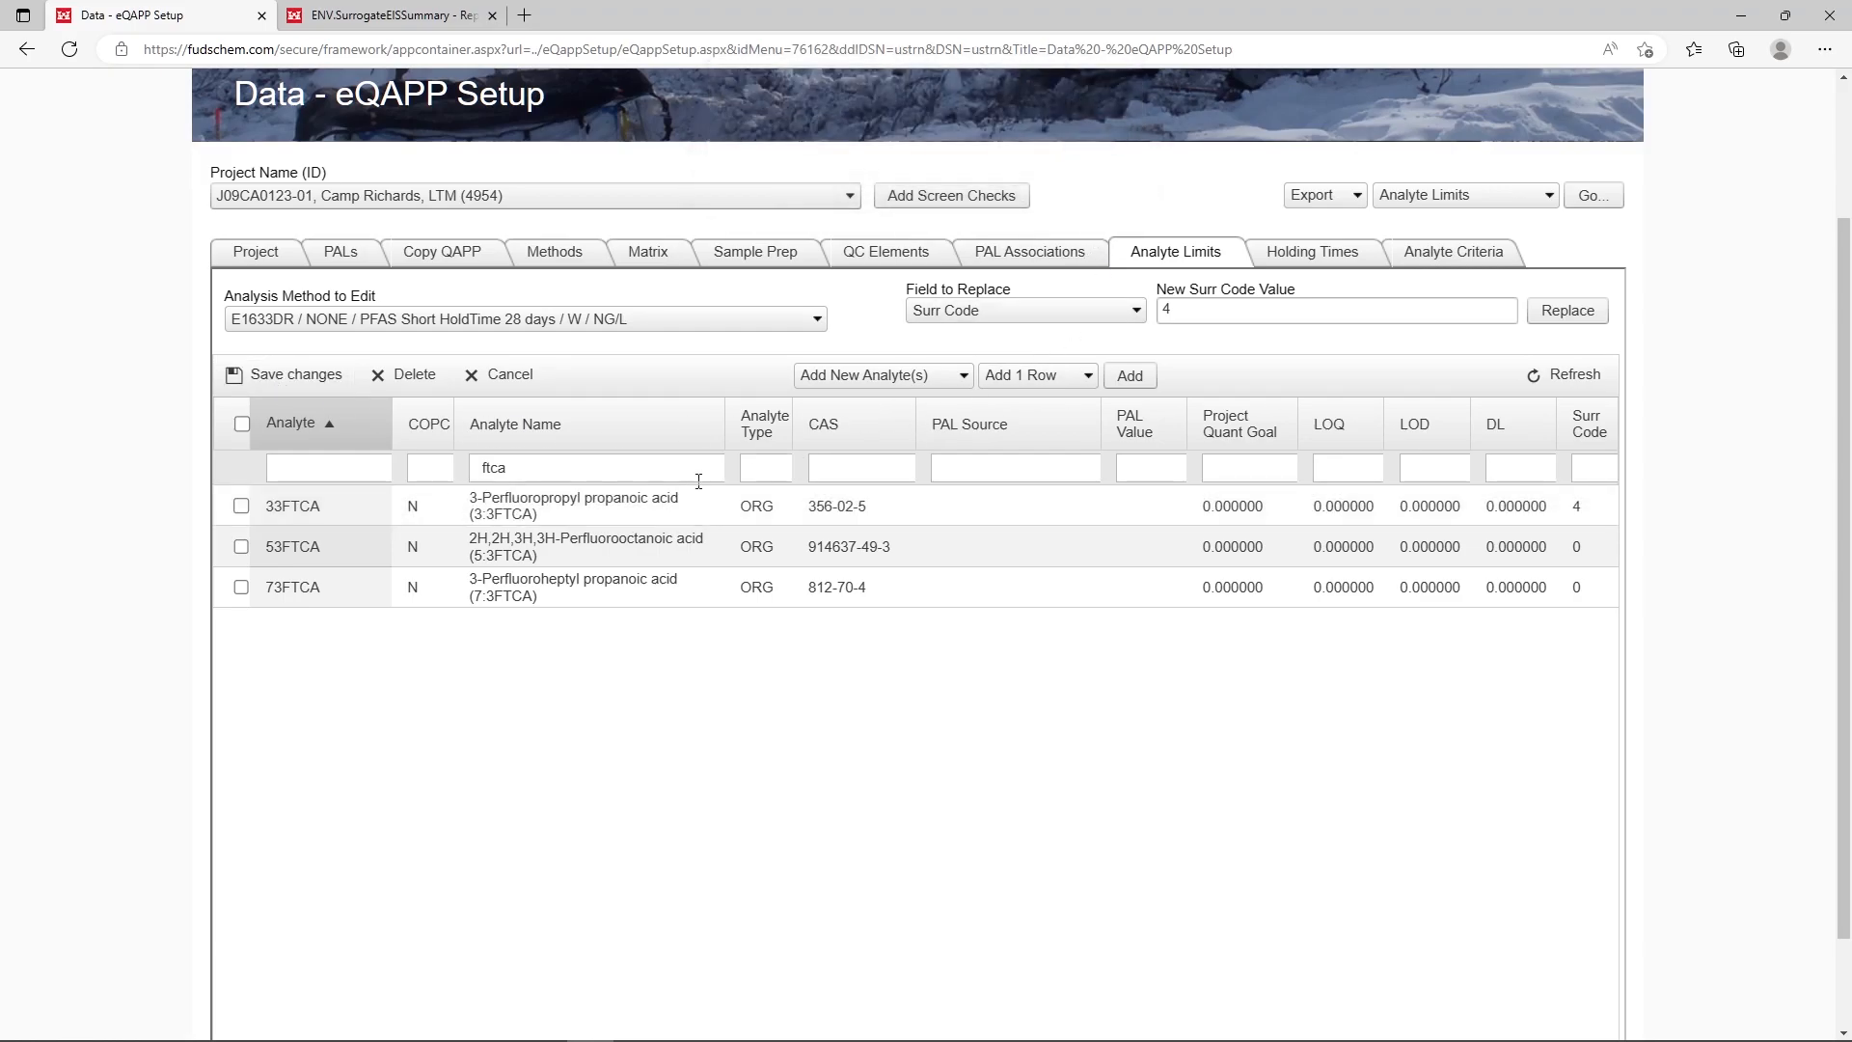
# Clear the "ftca" analyte name filter to list all analytes of the E1633DR method again.
pyautogui.click(585, 471)
pyautogui.press('BackSpace')
pyautogui.press('BackSpace')
pyautogui.press('BackSpace')
pyautogui.press('BackSpace')
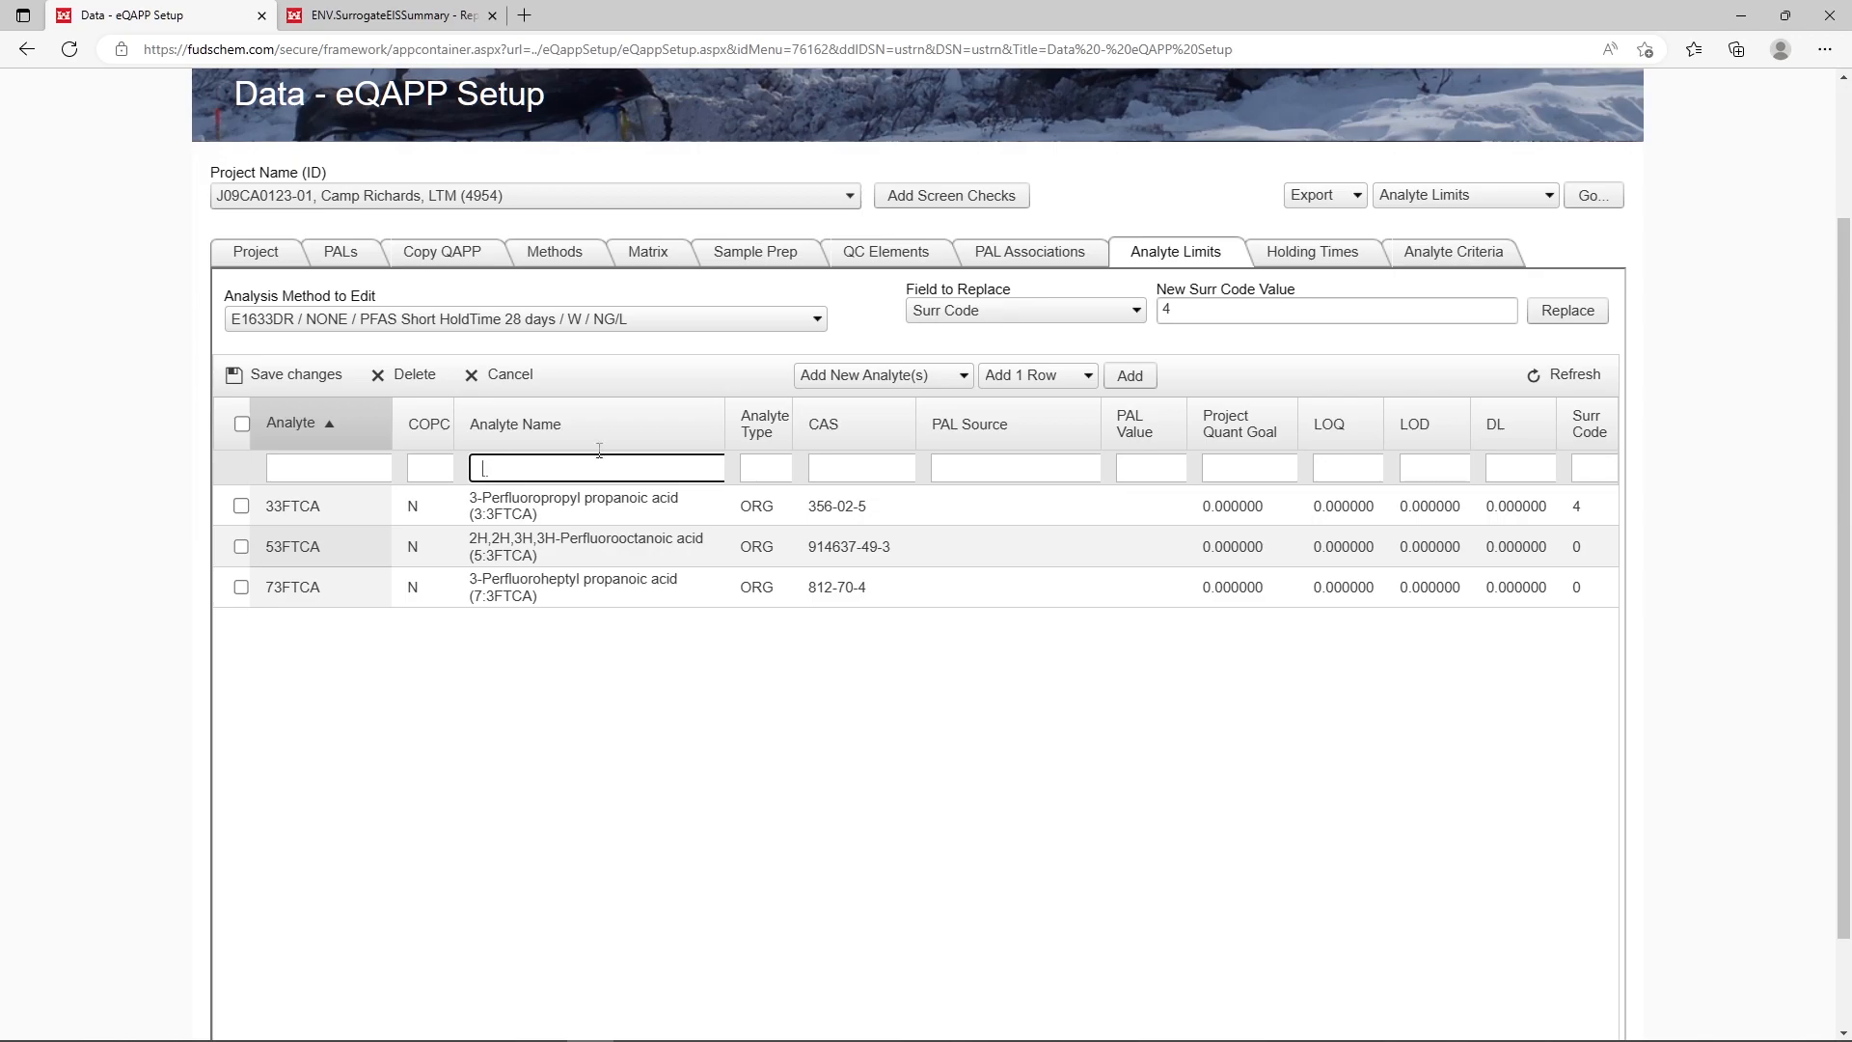
pyautogui.press('Return')
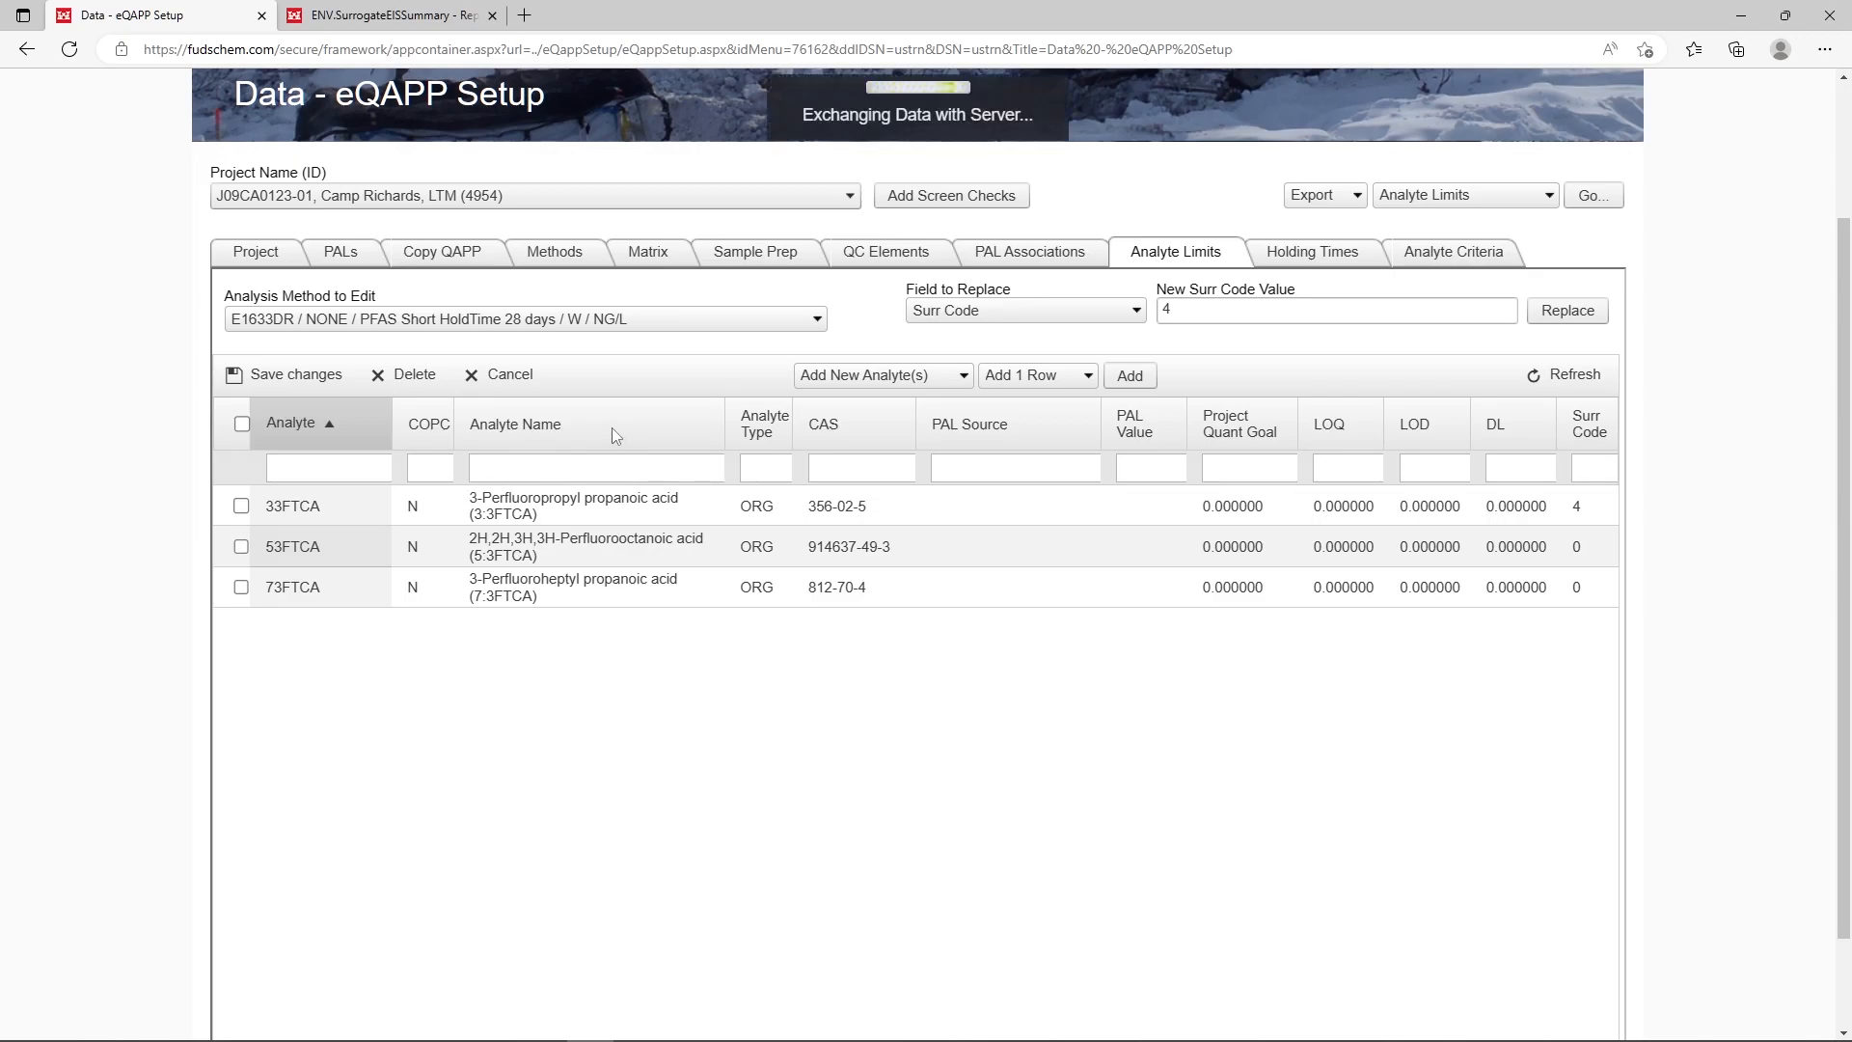
# Sort the analyte limits by Surr Code in descending order and review the code groupings across the list.
pyautogui.click(1561, 428)
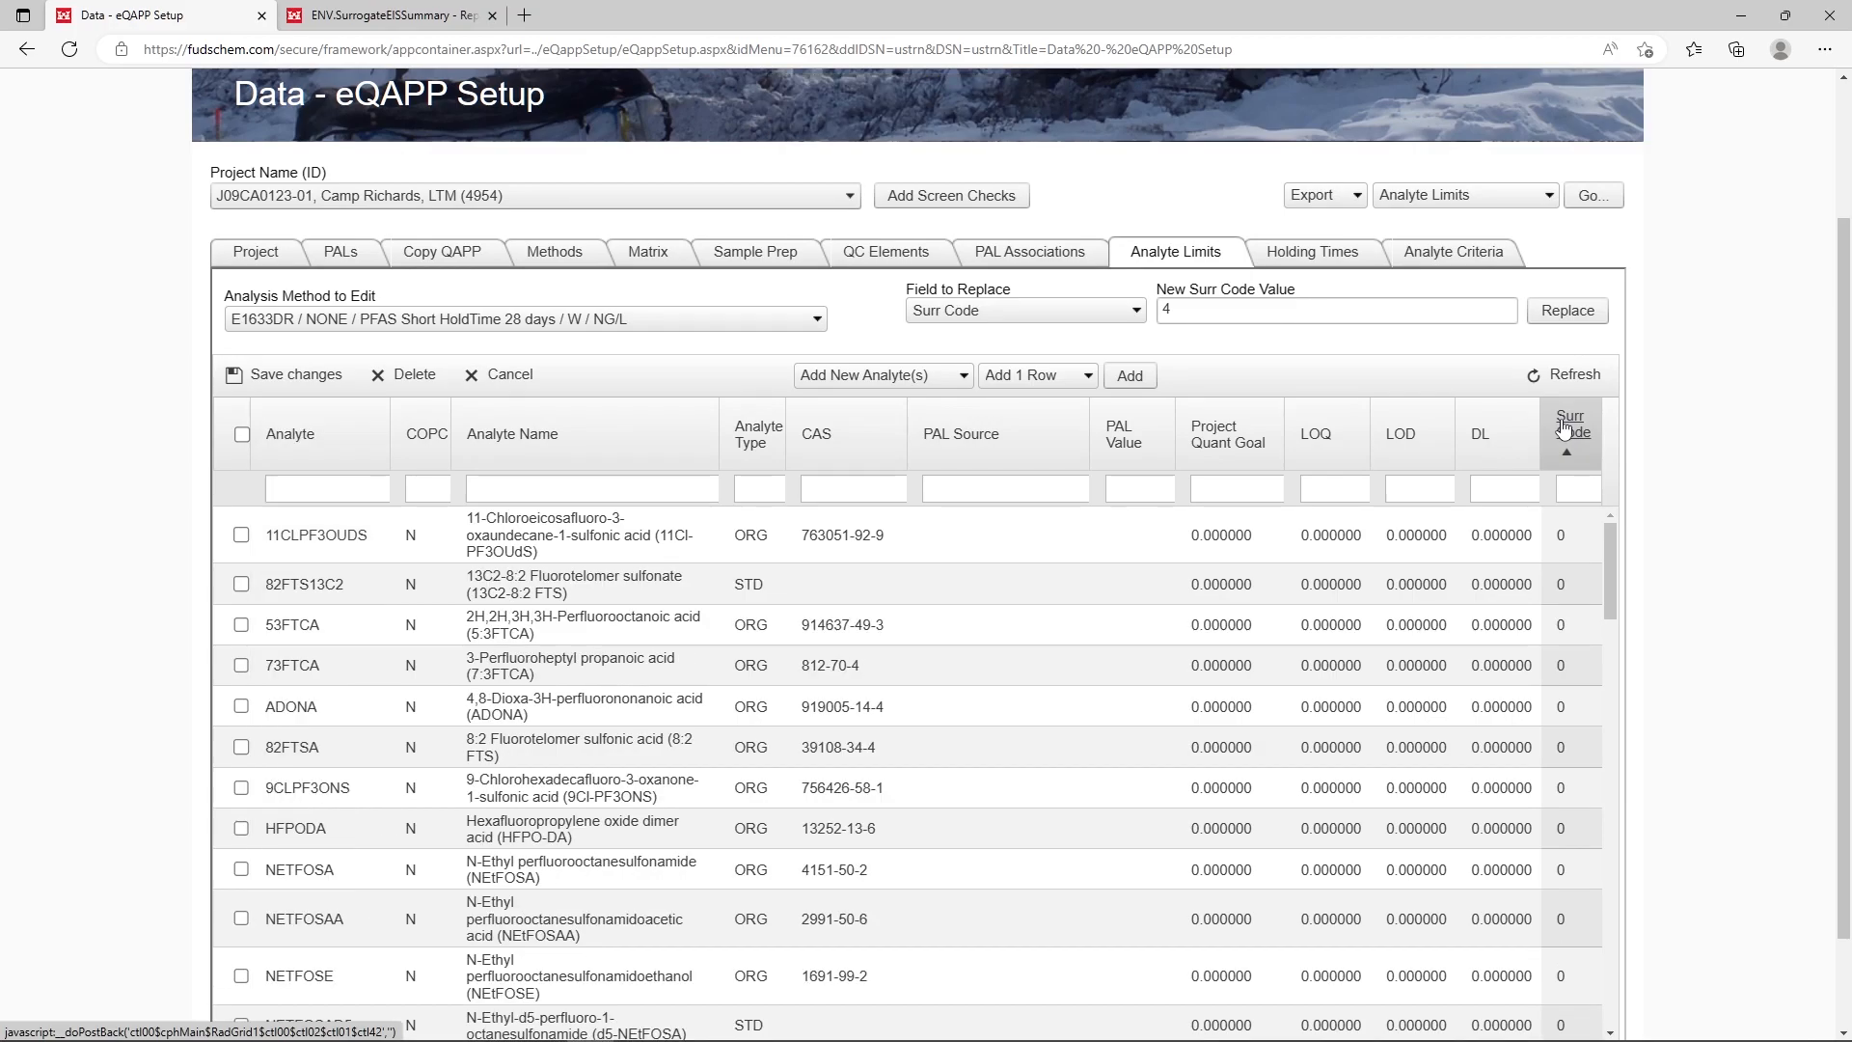
pyautogui.click(1564, 428)
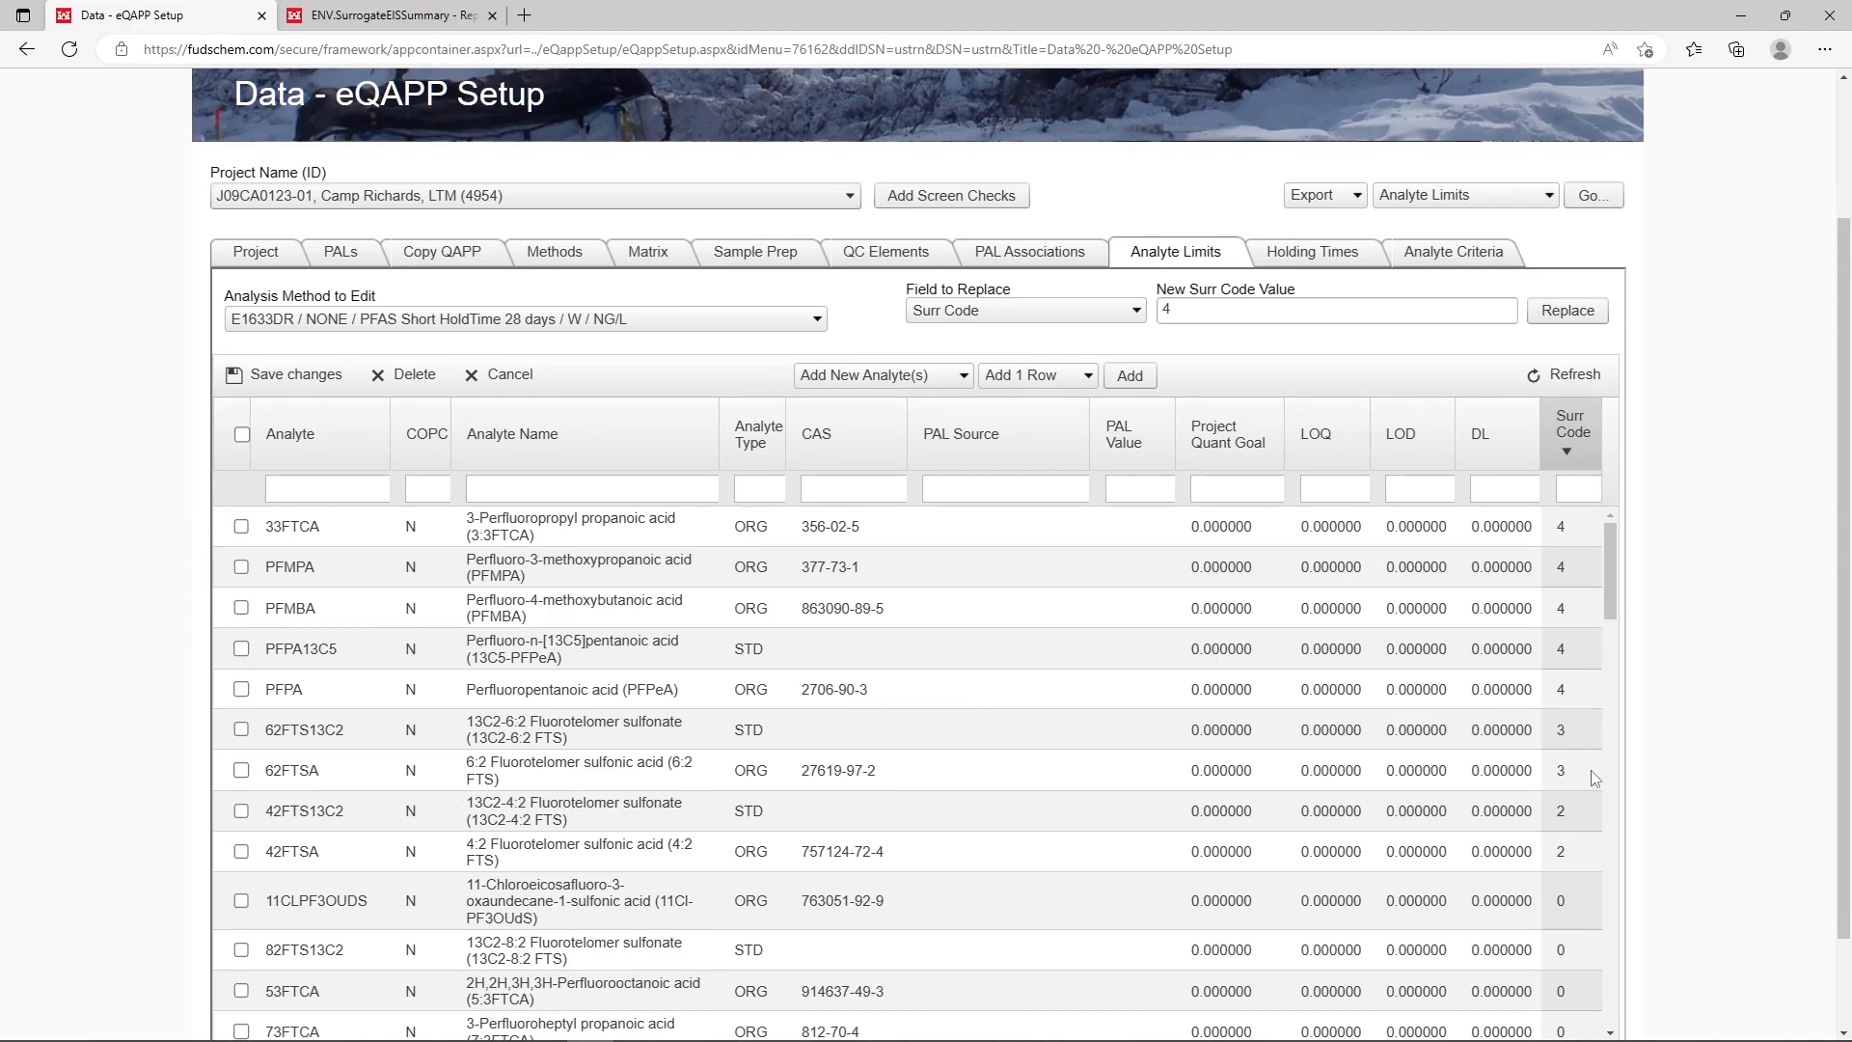
pyautogui.scroll(-10, 1584, 623)
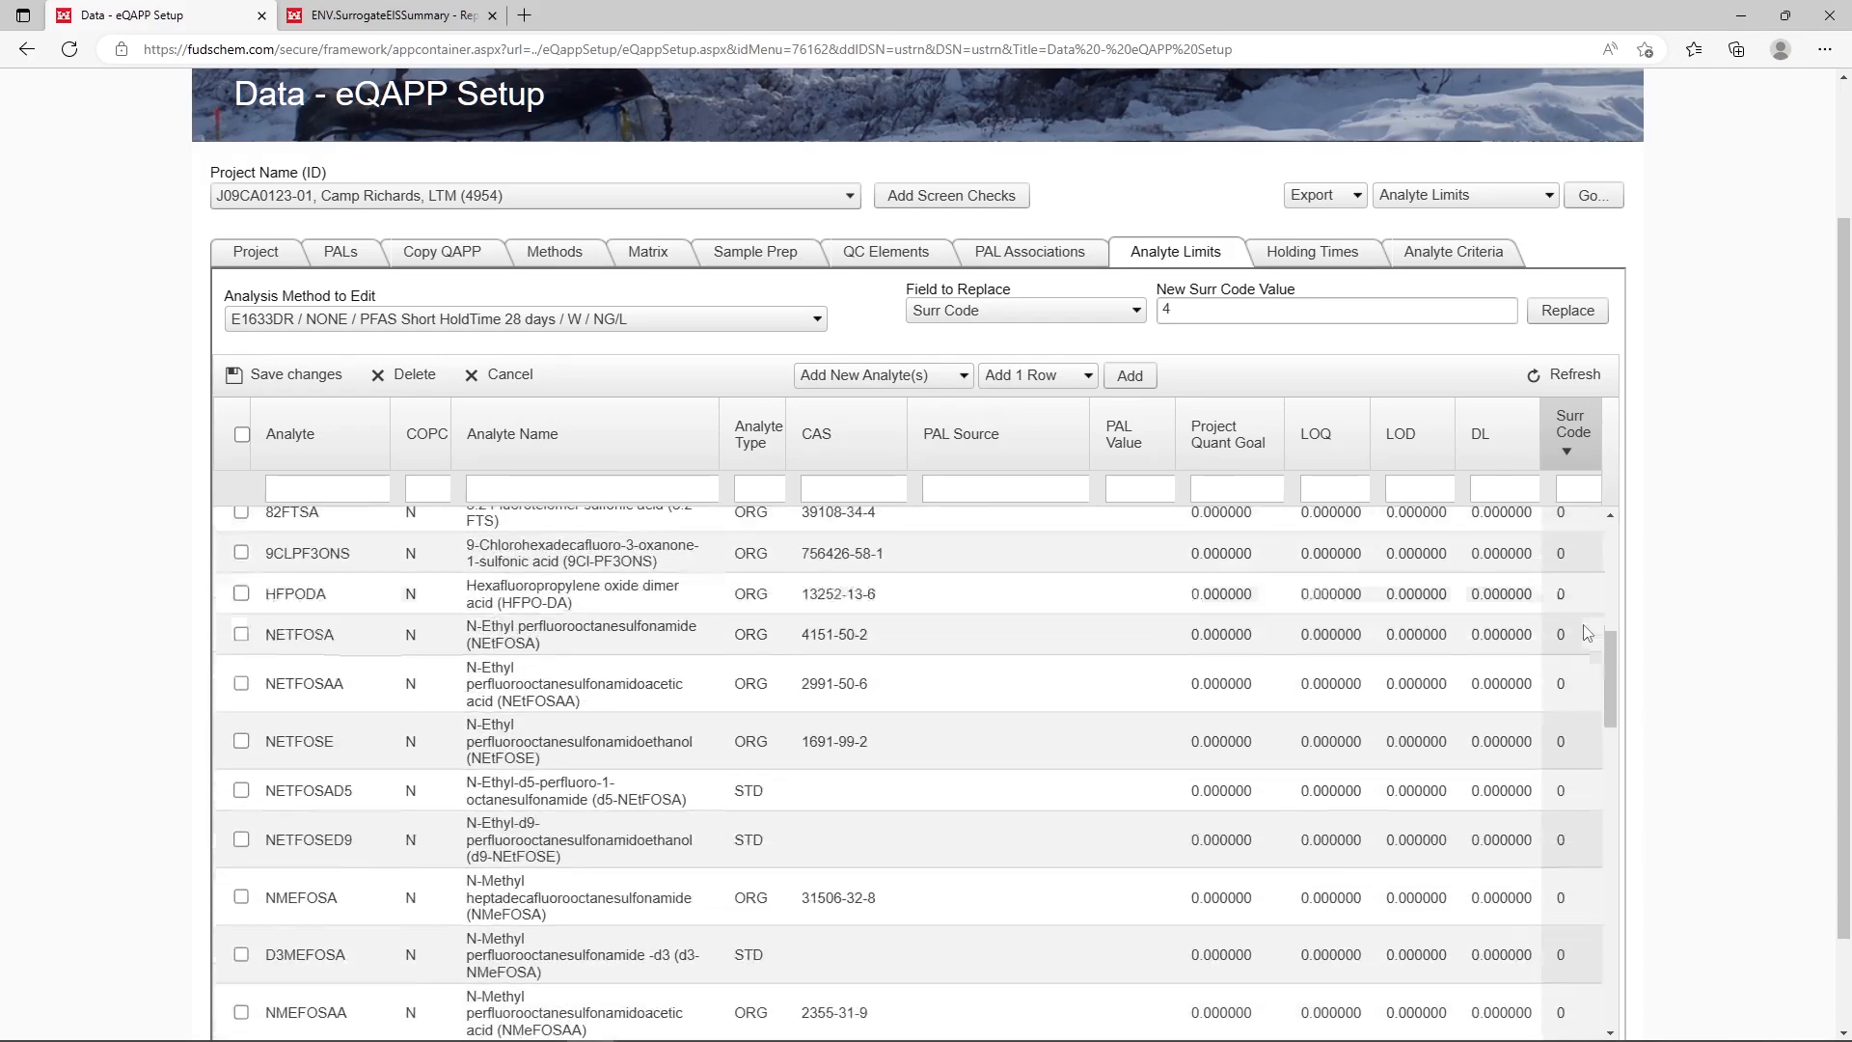
pyautogui.scroll(-8, 1585, 633)
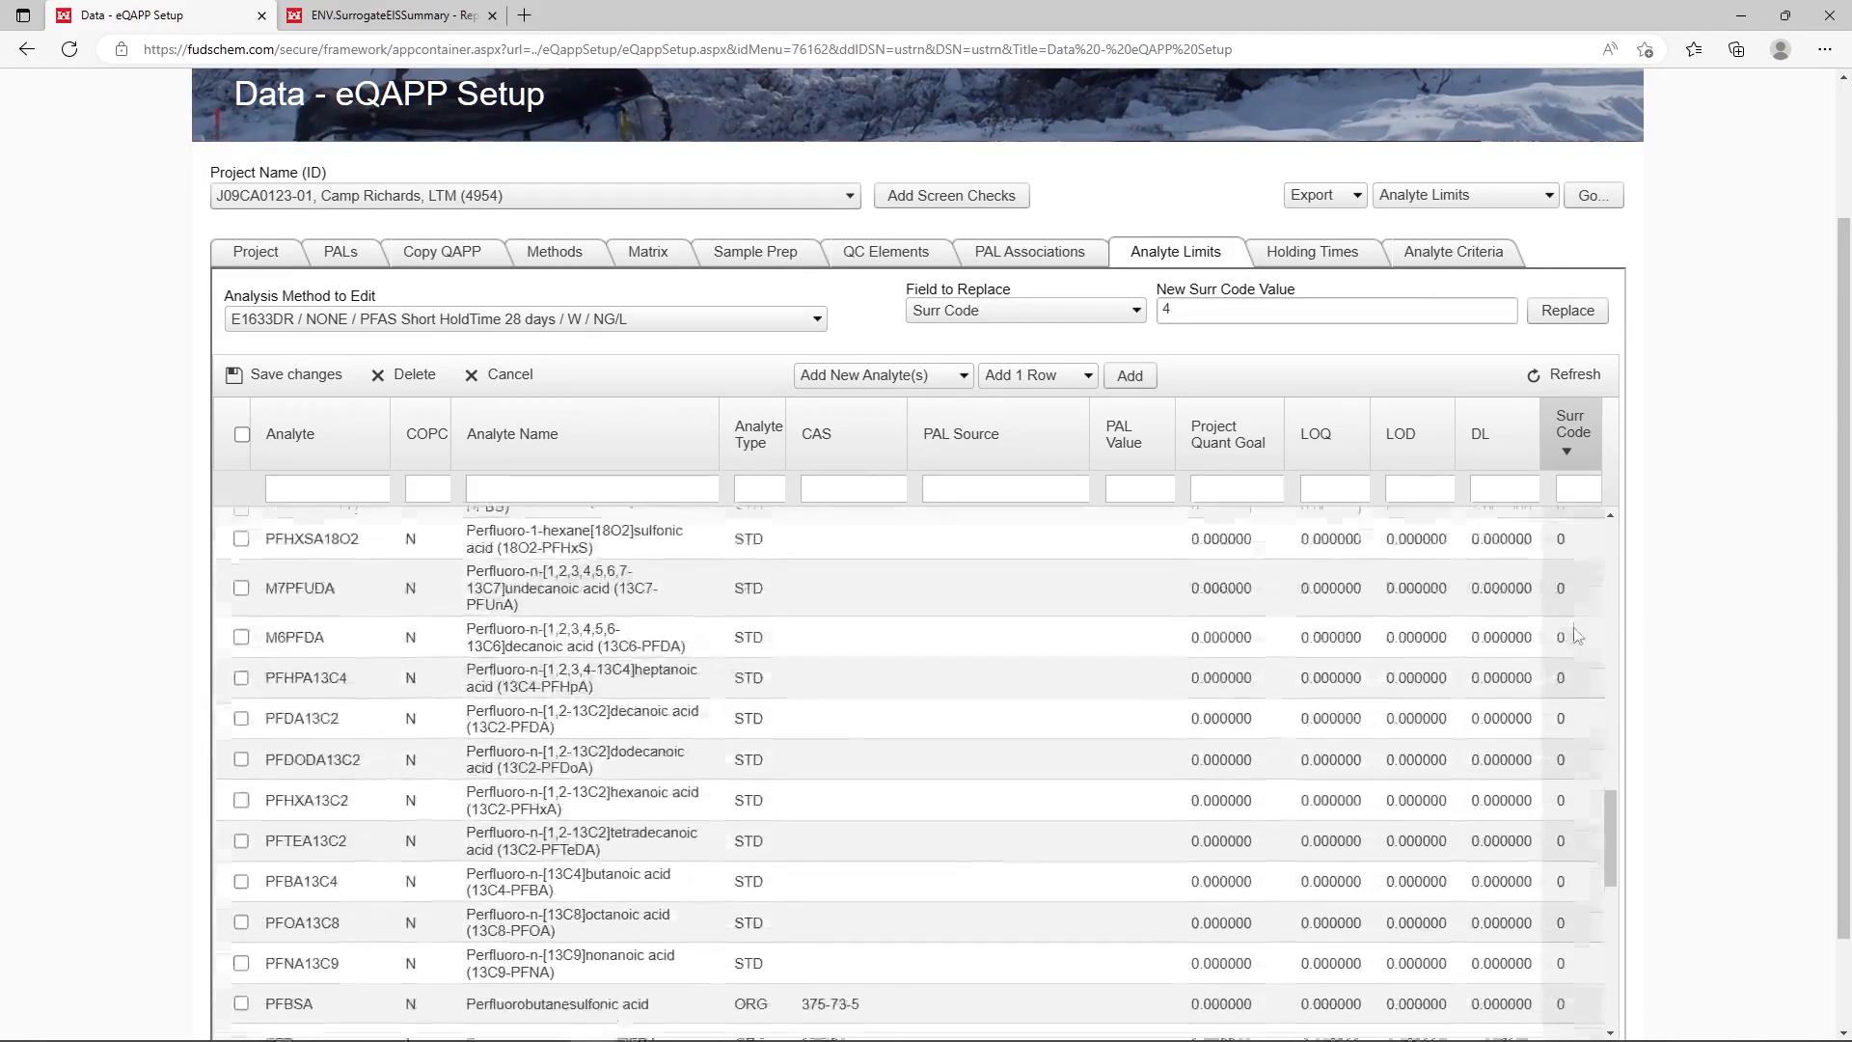
pyautogui.scroll(10, 1572, 627)
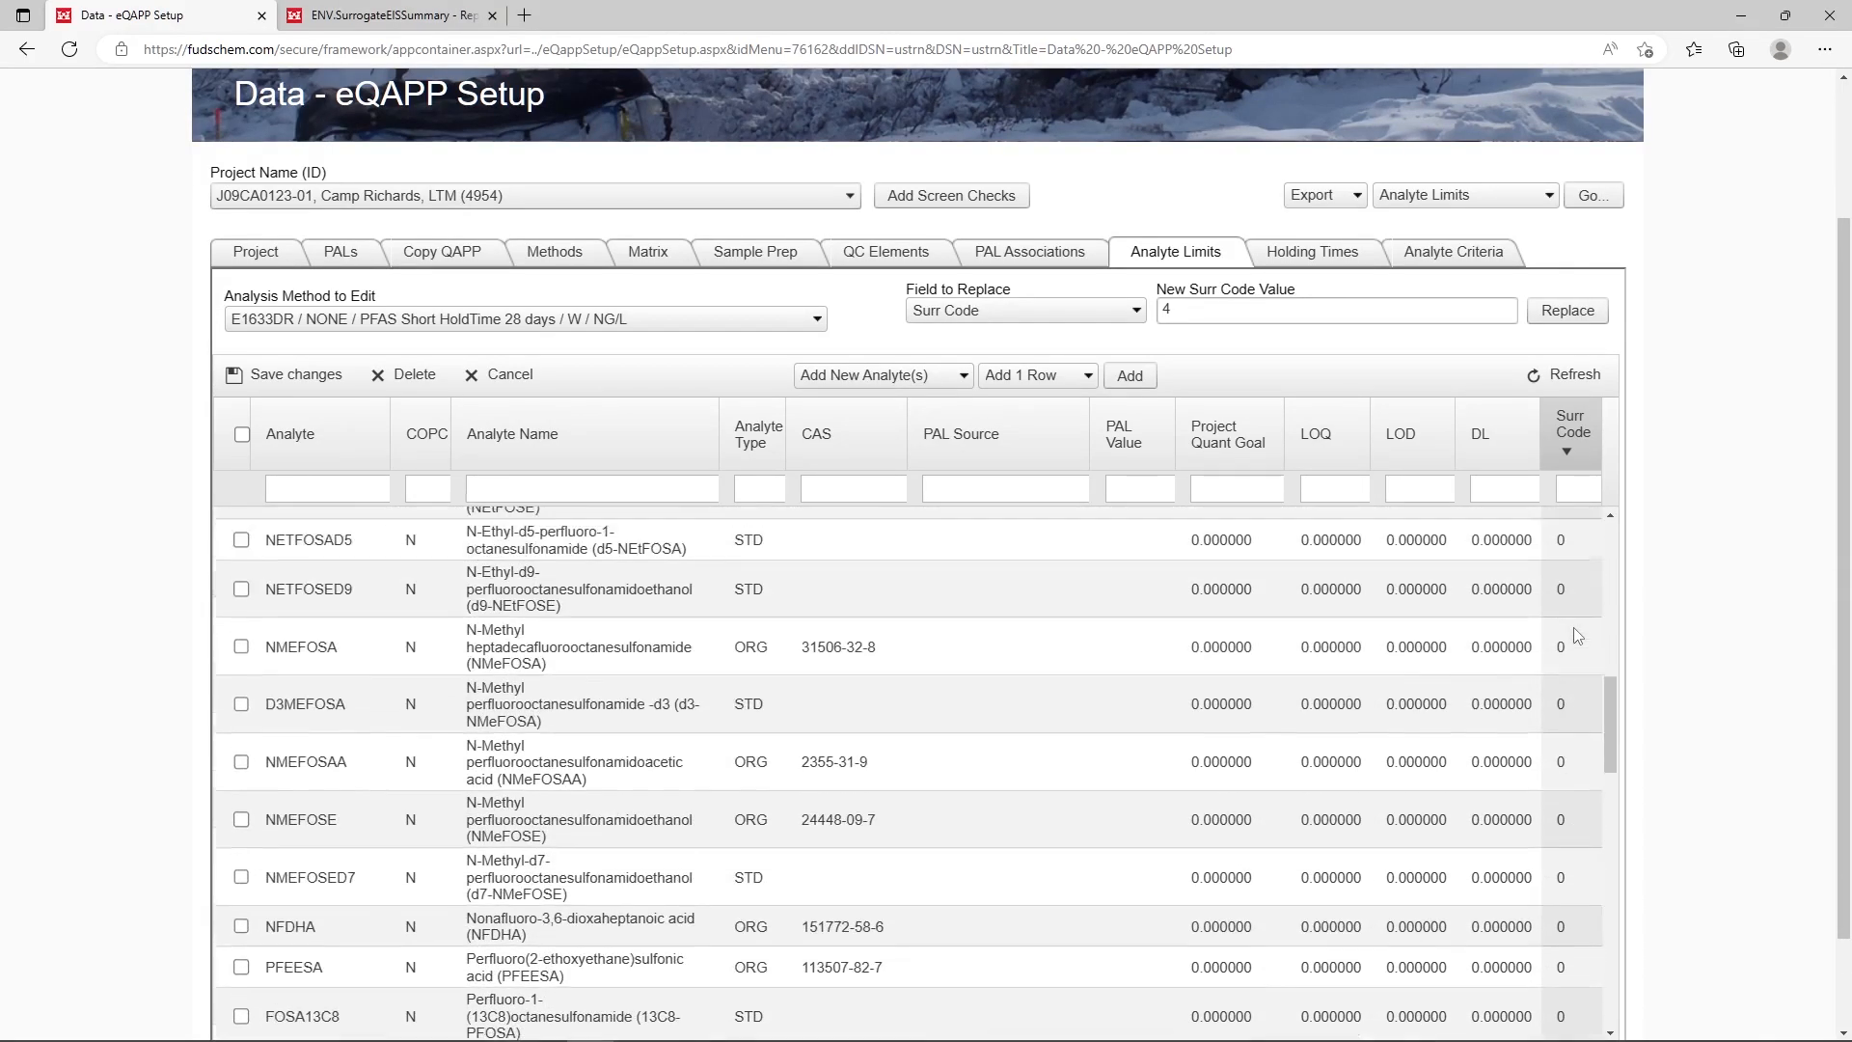
pyautogui.scroll(5, 1570, 629)
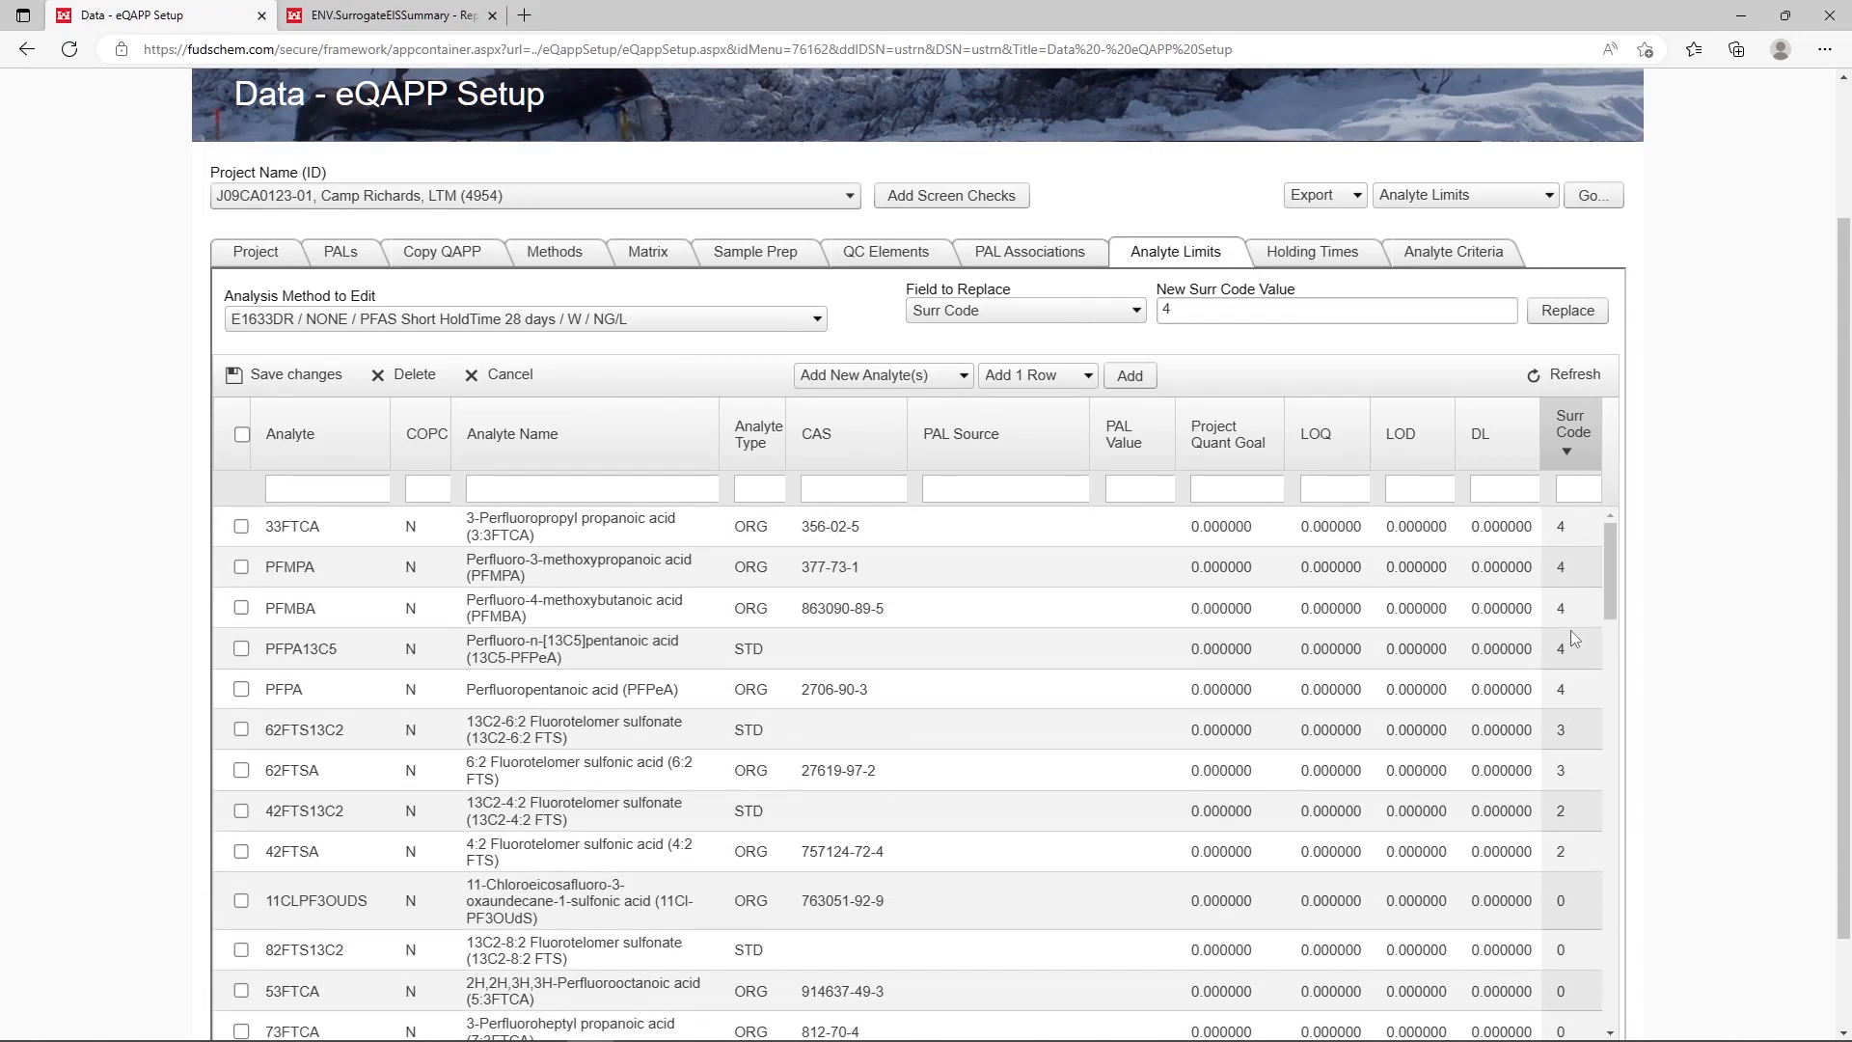
# Look through the available report categories and switch to the open Surrogate EIS Summary report.
pyautogui.scroll(2, 1571, 629)
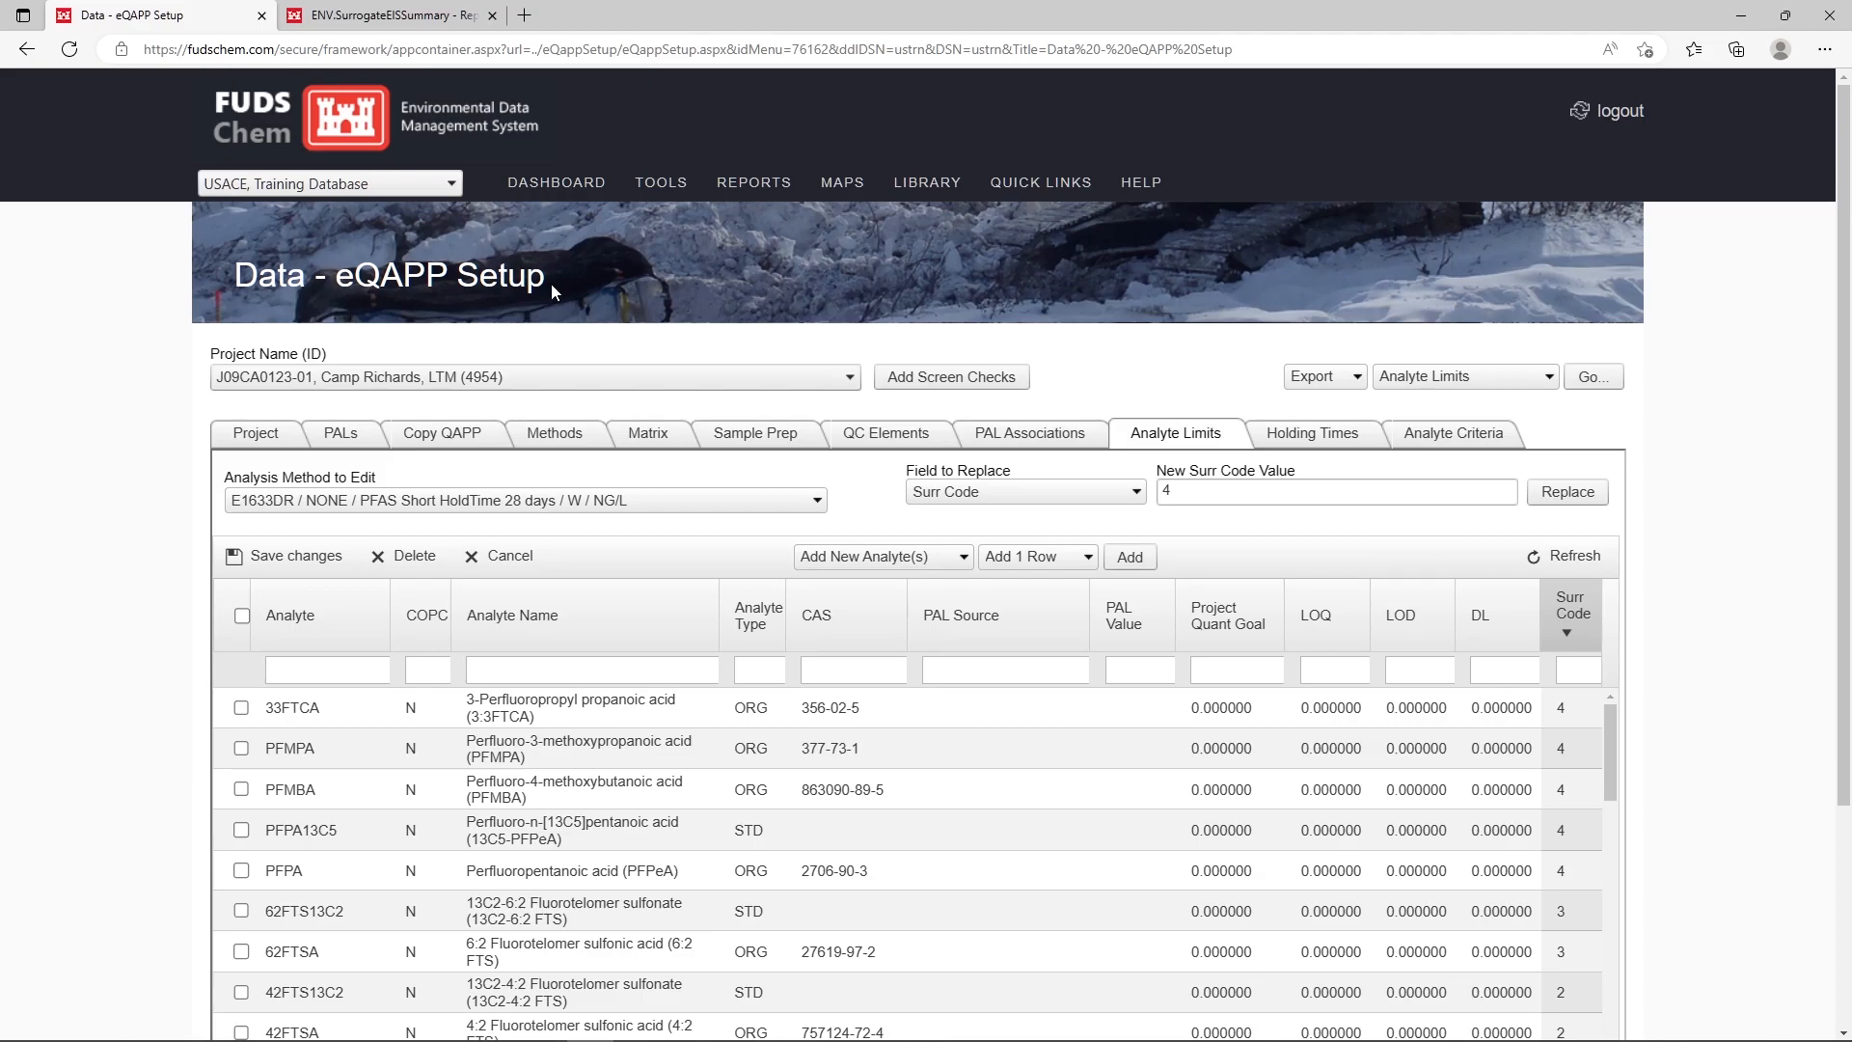
pyautogui.moveTo(755, 188)
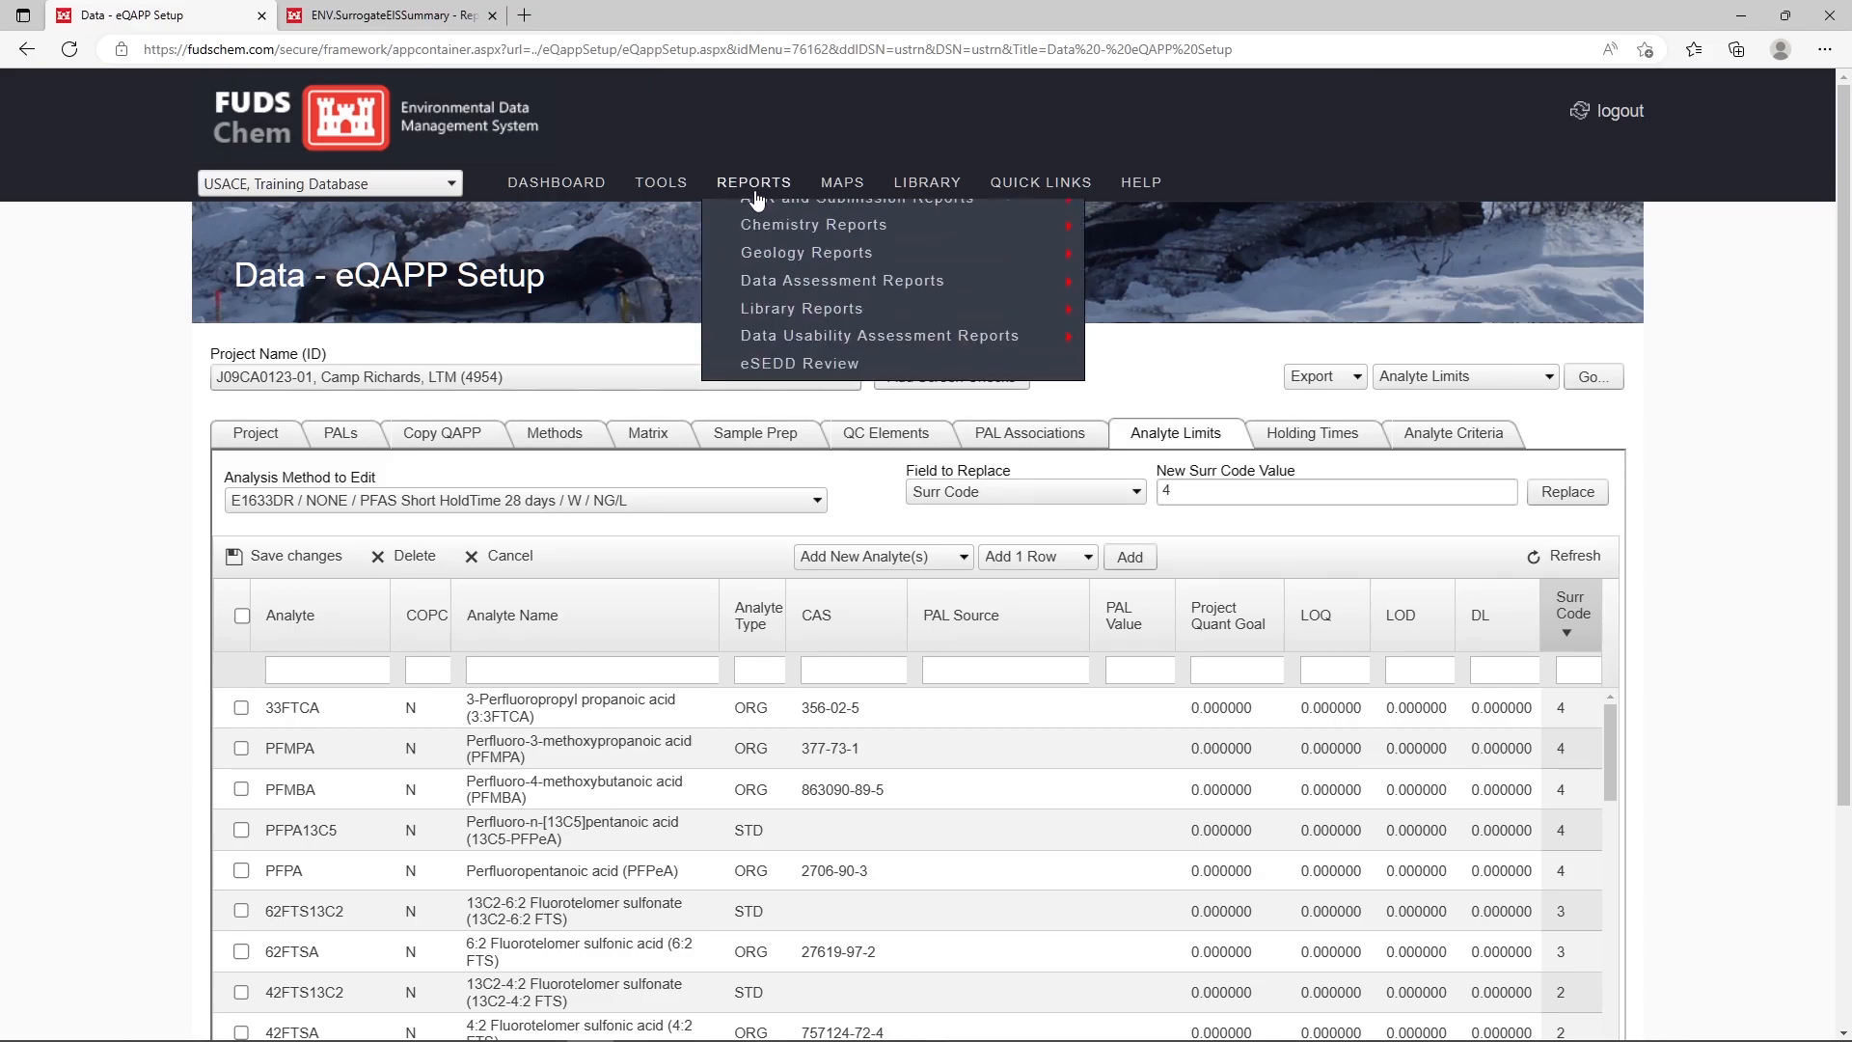
pyautogui.moveTo(926, 324)
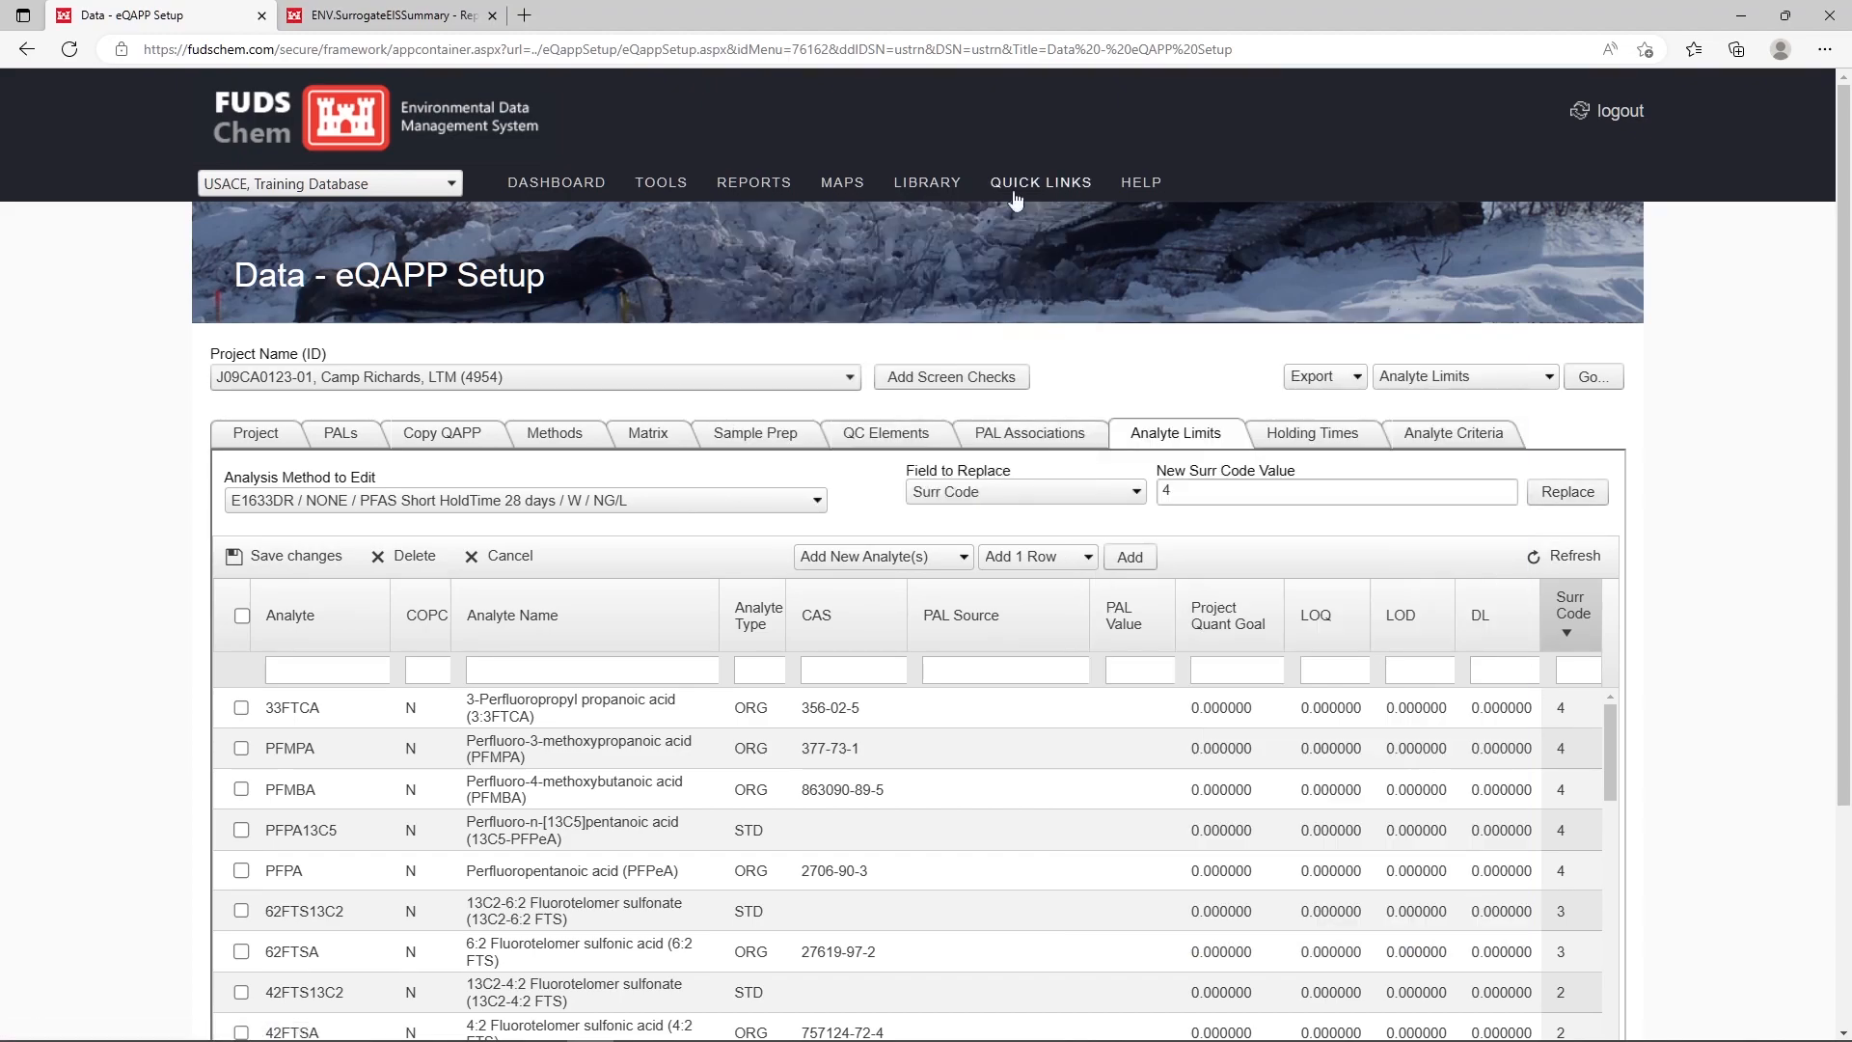
pyautogui.click(393, 26)
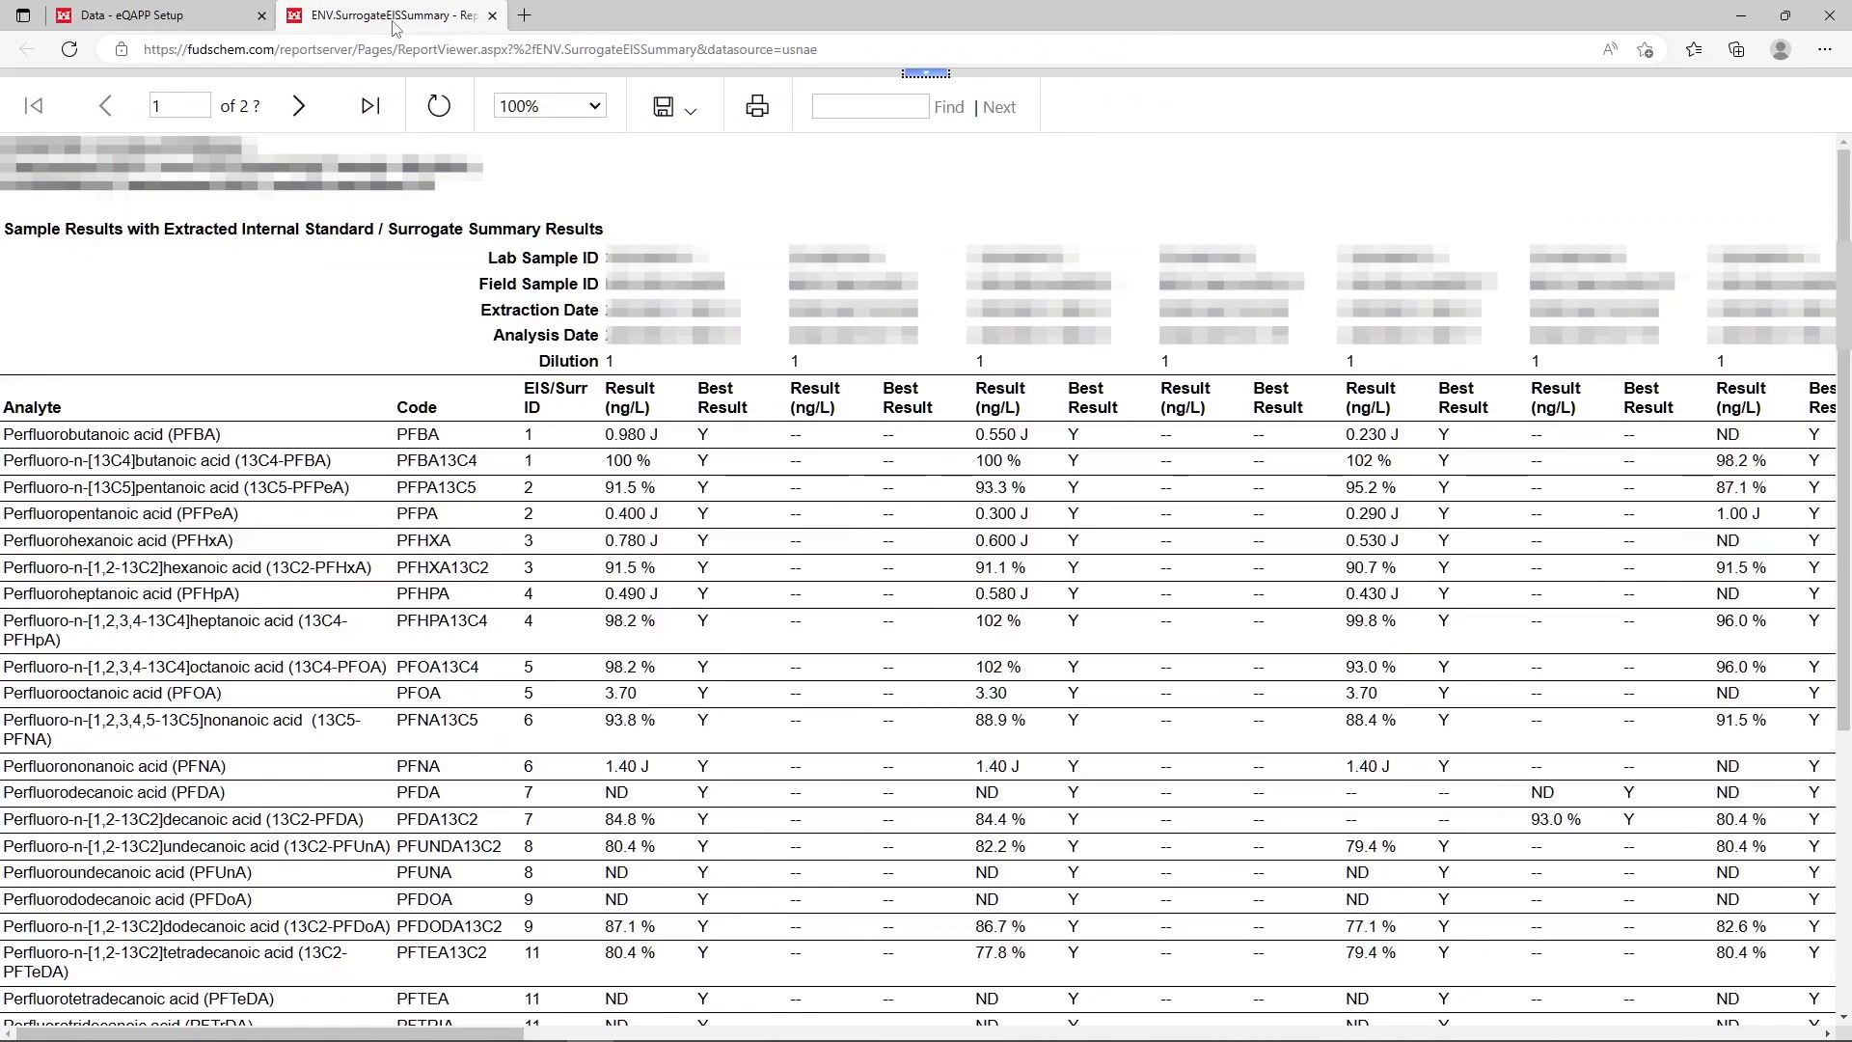